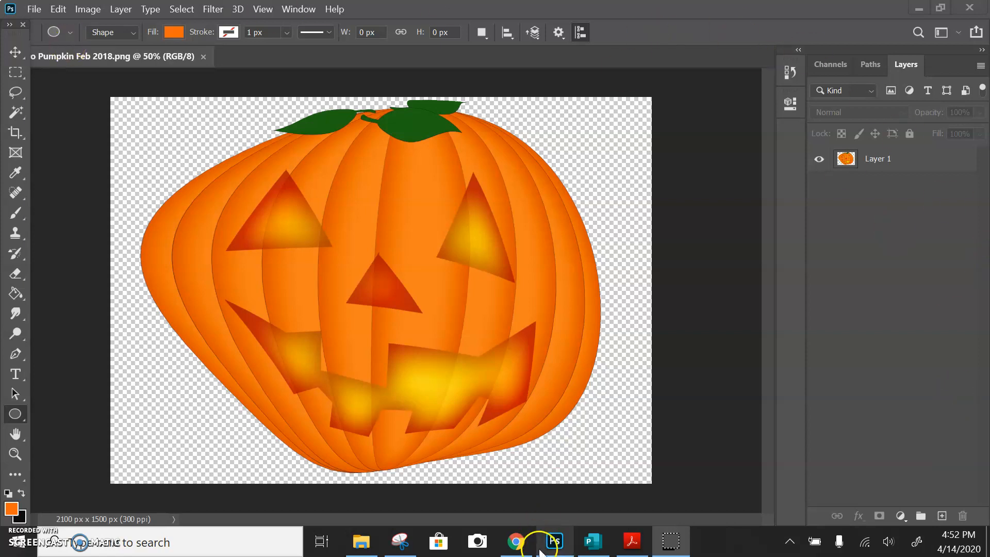
Switch to Chrome and read the opening instructions of the Jack-O-Lantern project handout
click(516, 542)
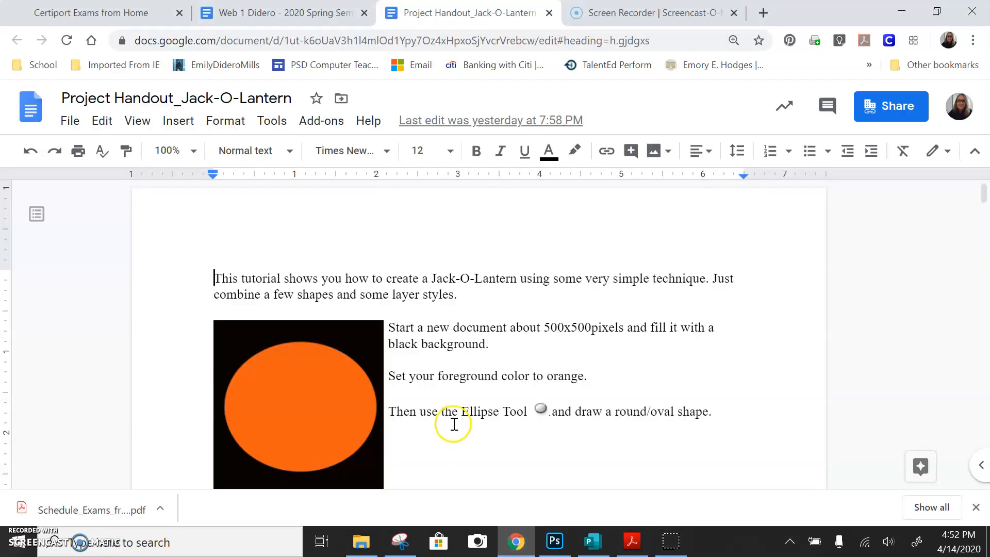
scroll(446, 392, down, 2)
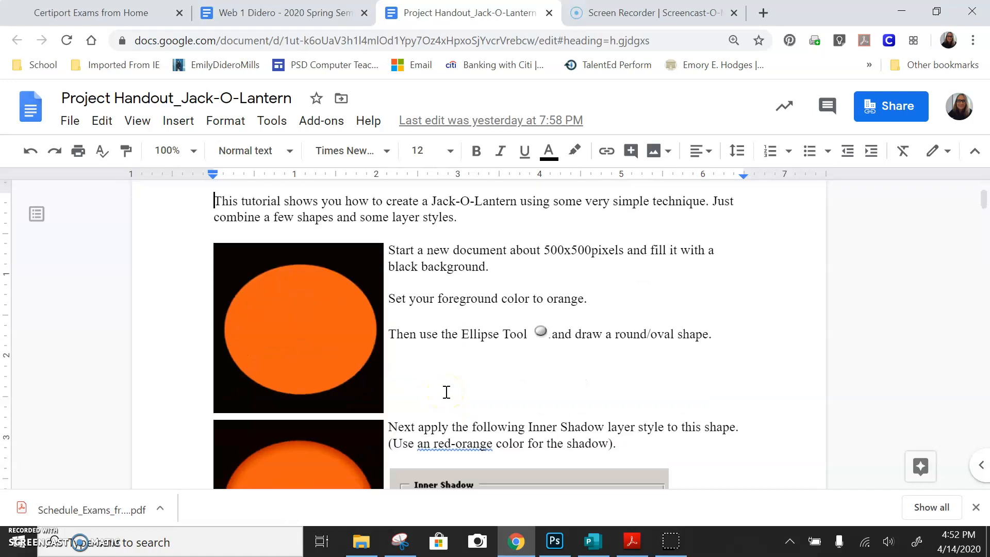
scroll(447, 392, up, 2)
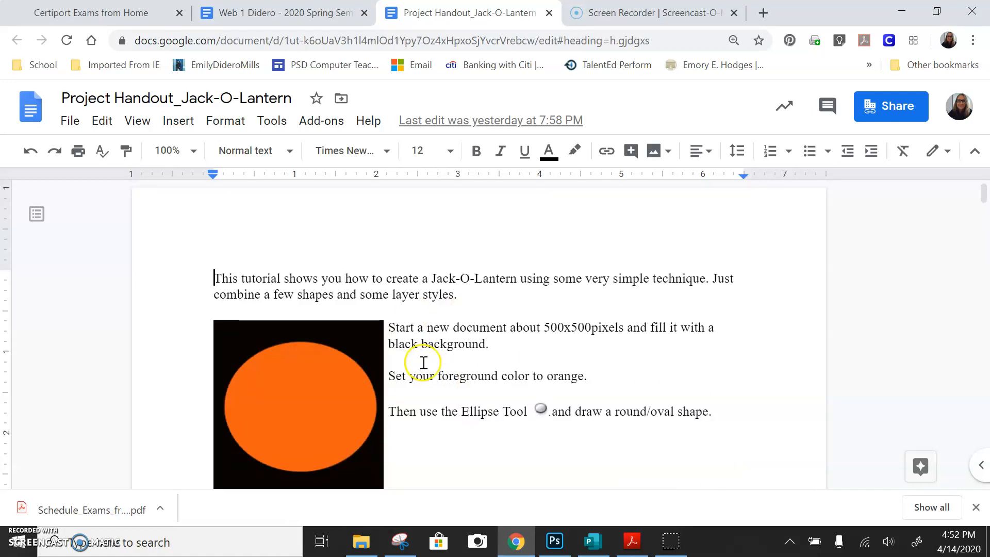
Switch back to Photoshop and start a new document, keeping Pixels as the unit and RGB Color as the color mode
click(551, 540)
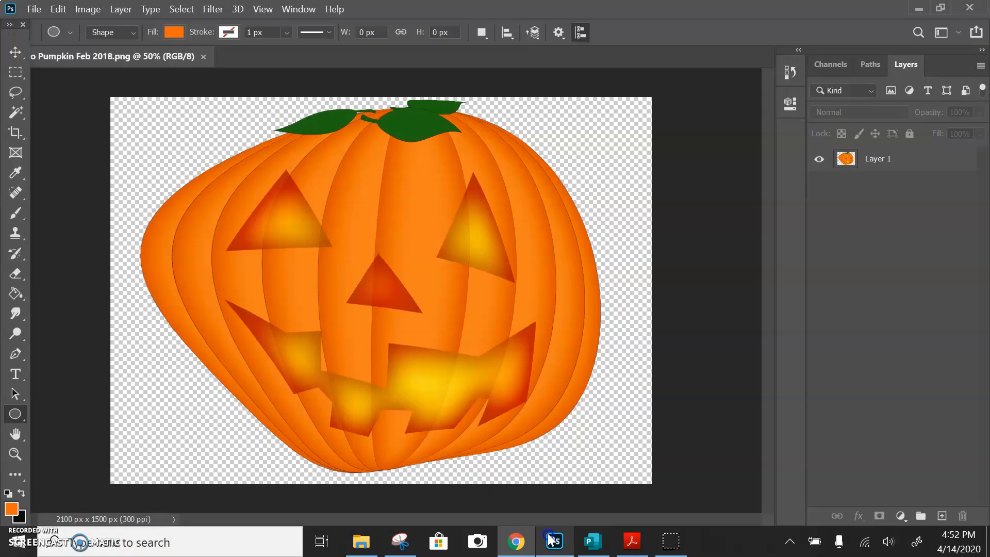
click(33, 11)
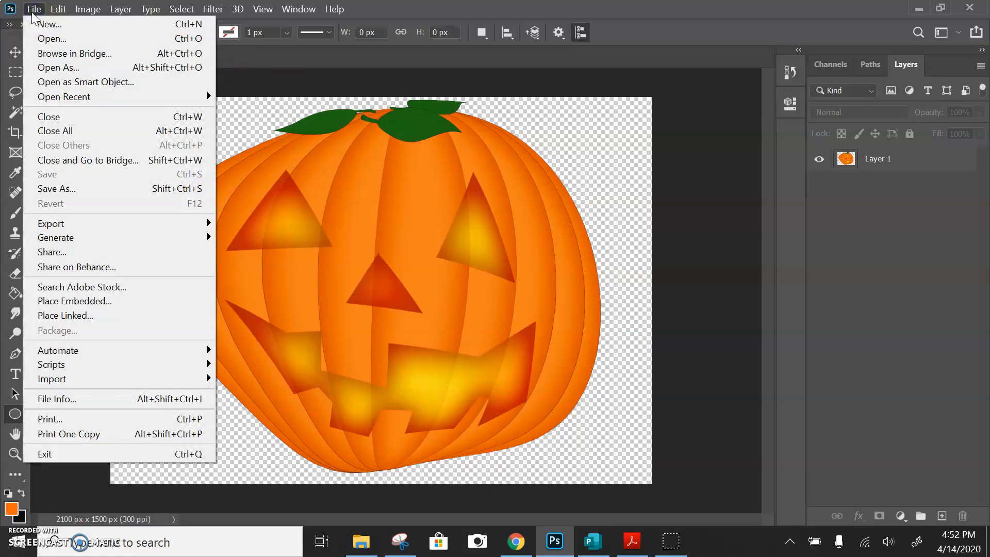
click(40, 24)
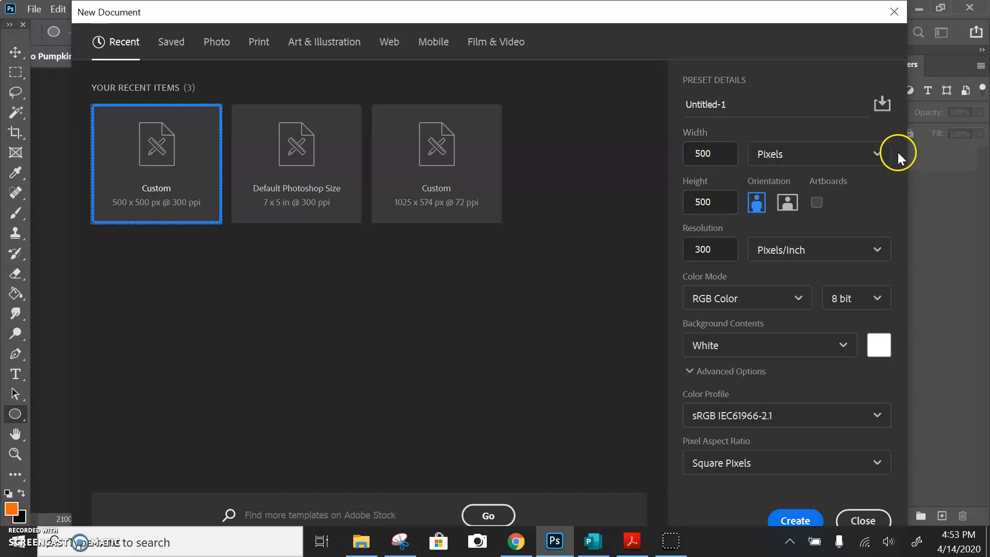
click(875, 154)
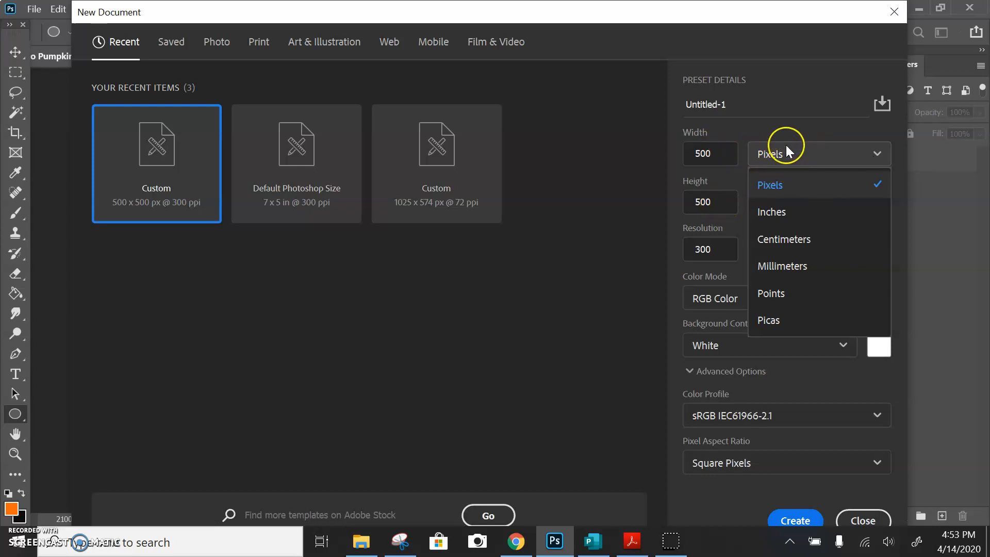
click(805, 88)
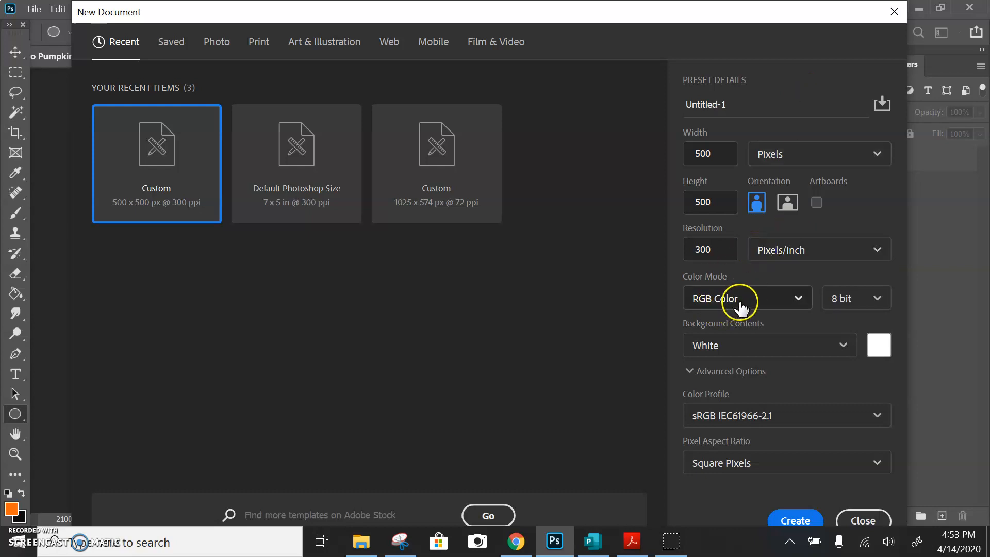
click(789, 305)
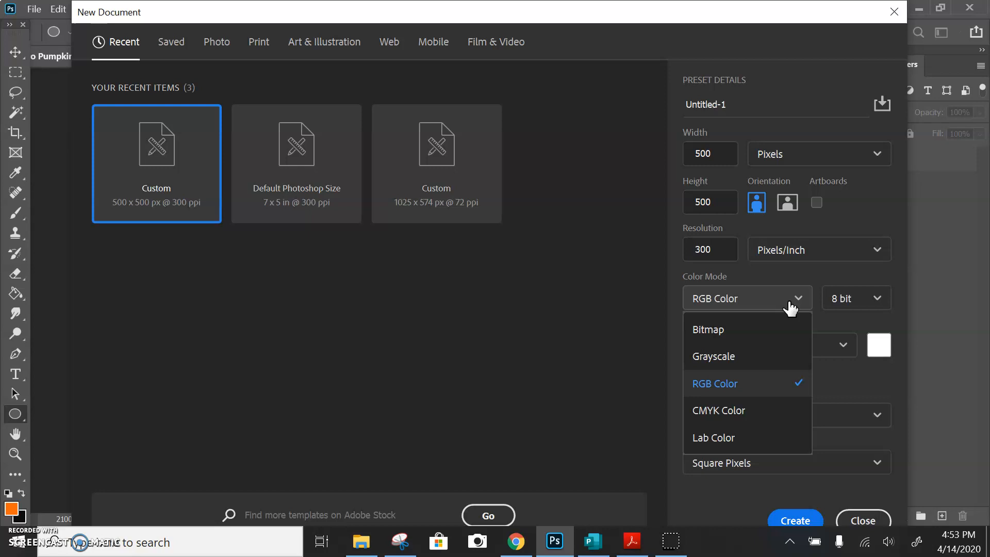
click(750, 301)
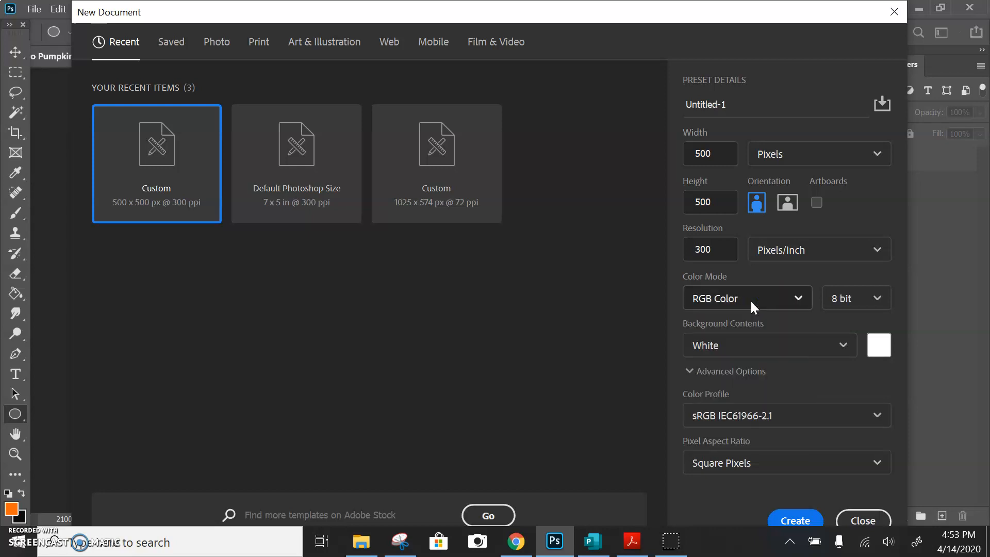
Name the document "Lastname Pumpkin" and create it at 500 by 500 pixels, 300 pixels/inch, with white background contents
click(730, 106)
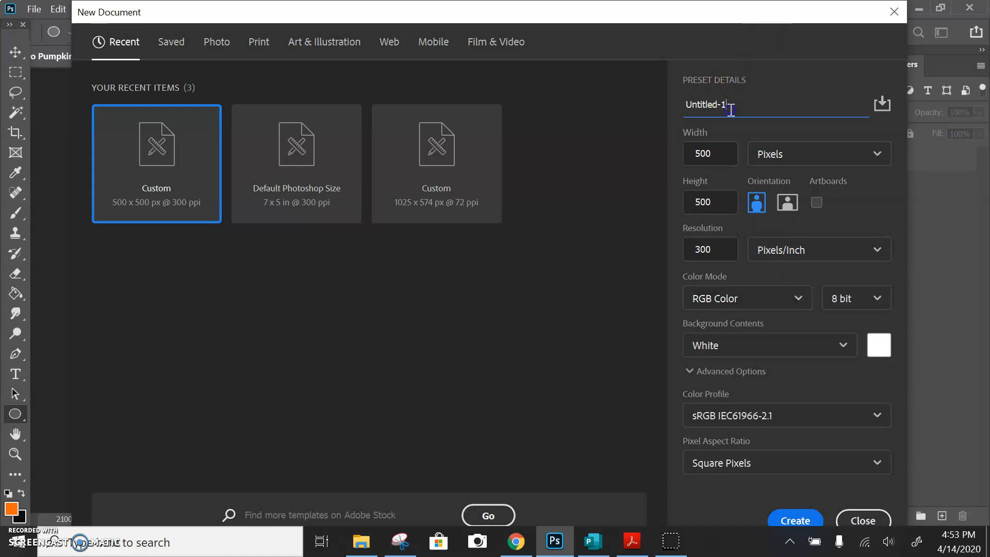
drag(730, 106, 658, 128)
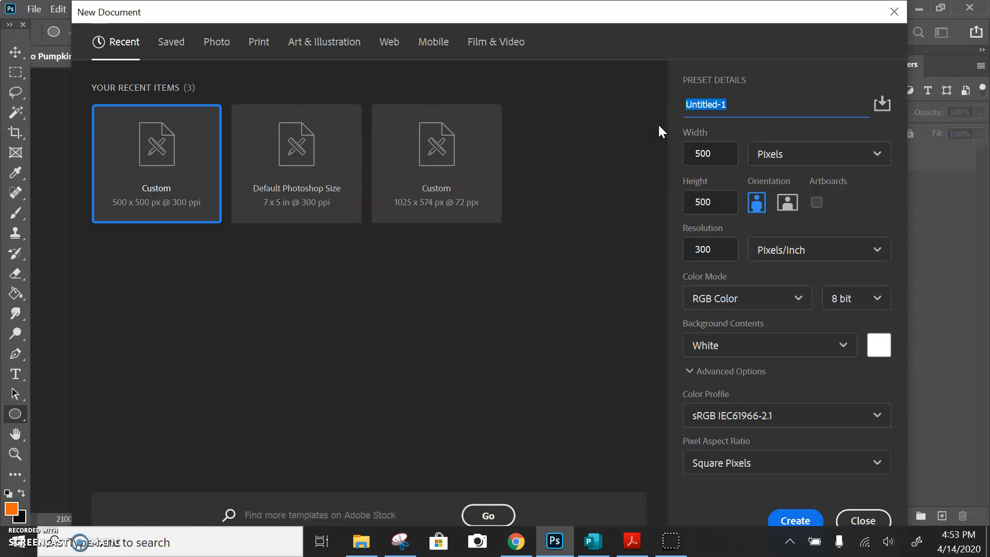
text(Lastname Pumpkin)
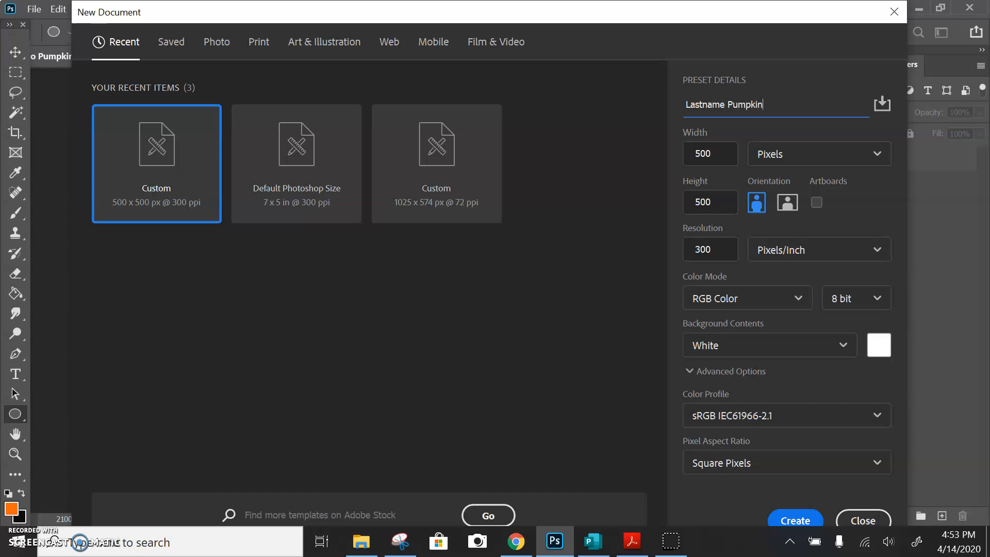
click(796, 519)
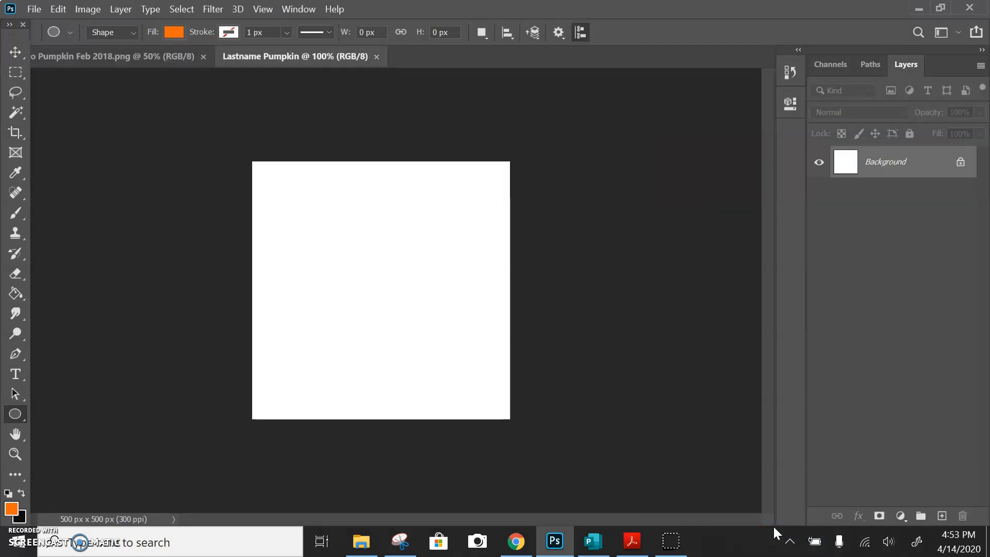
Set the background color to a near-black, #050505
key(ctrl+plus)
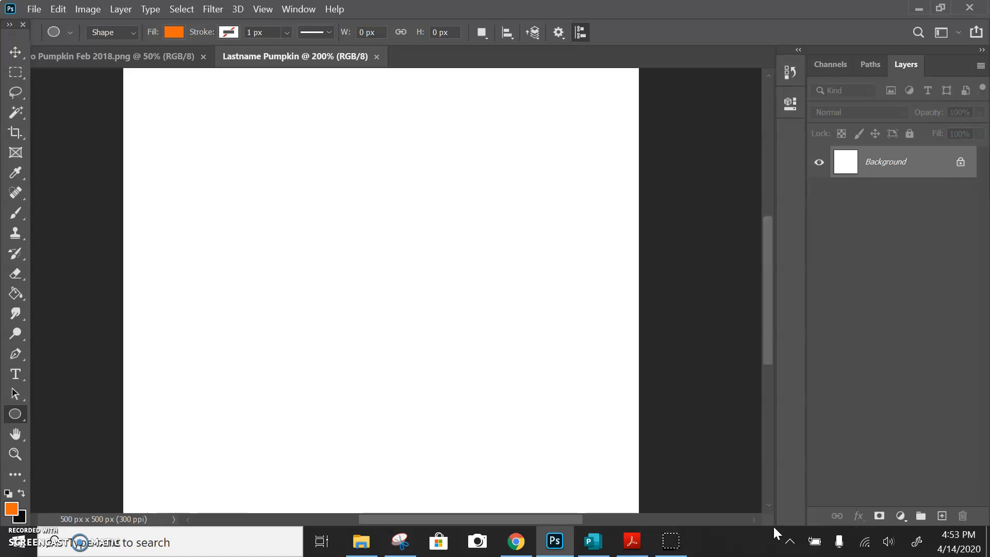
key(ctrl+minus)
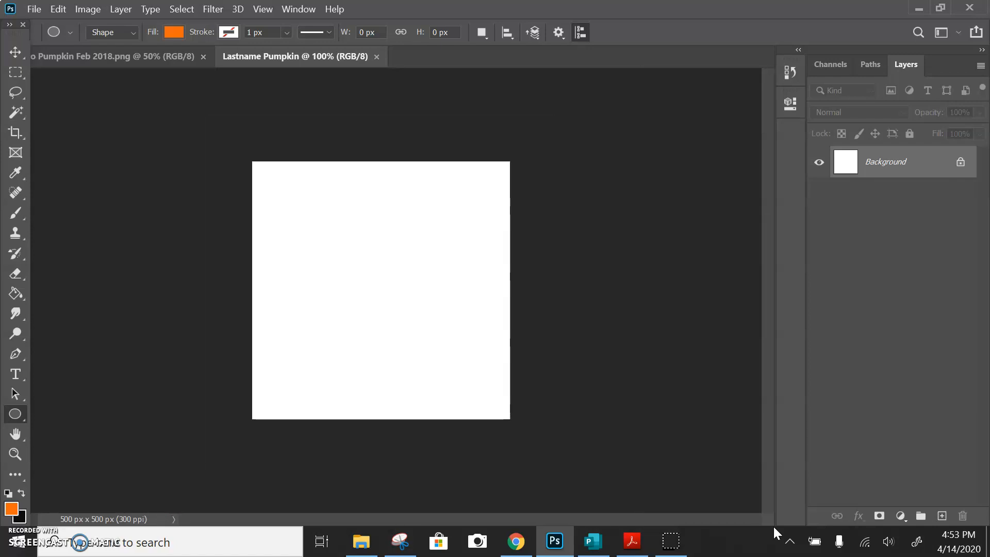
key(ctrl+plus)
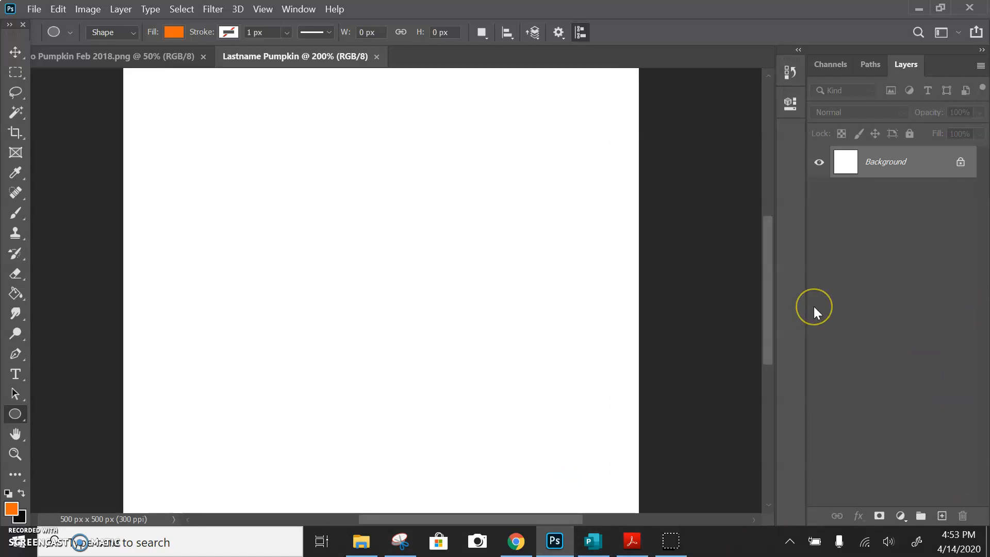
click(22, 514)
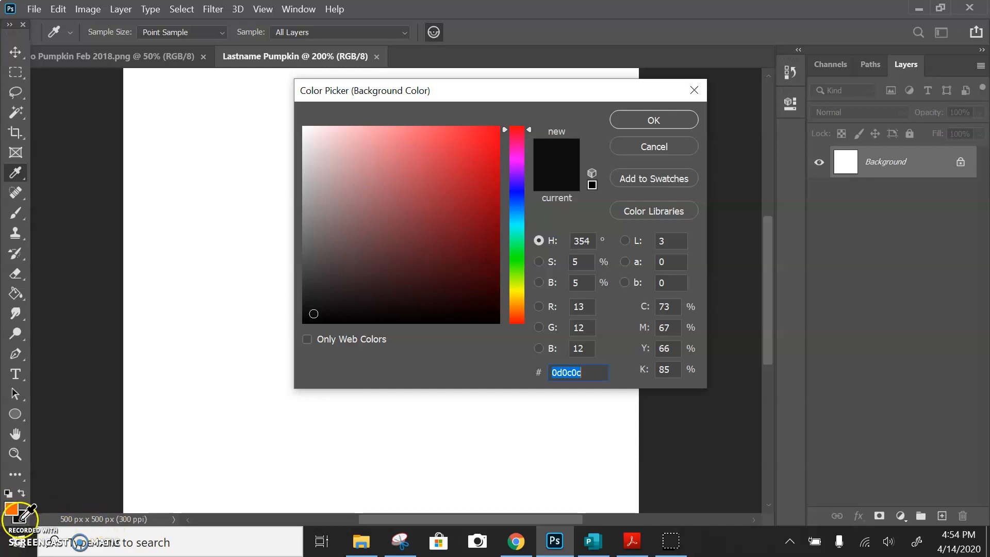
click(314, 319)
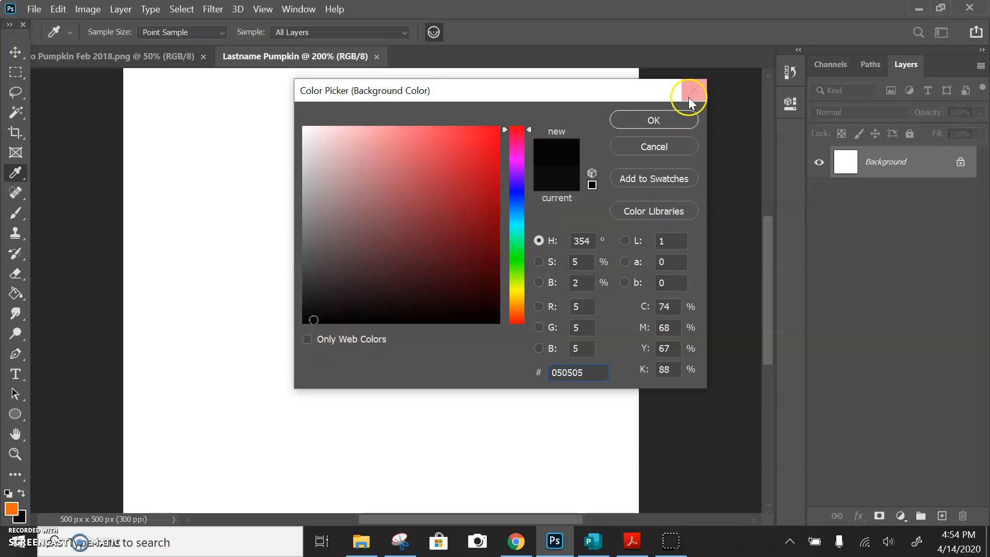
click(654, 119)
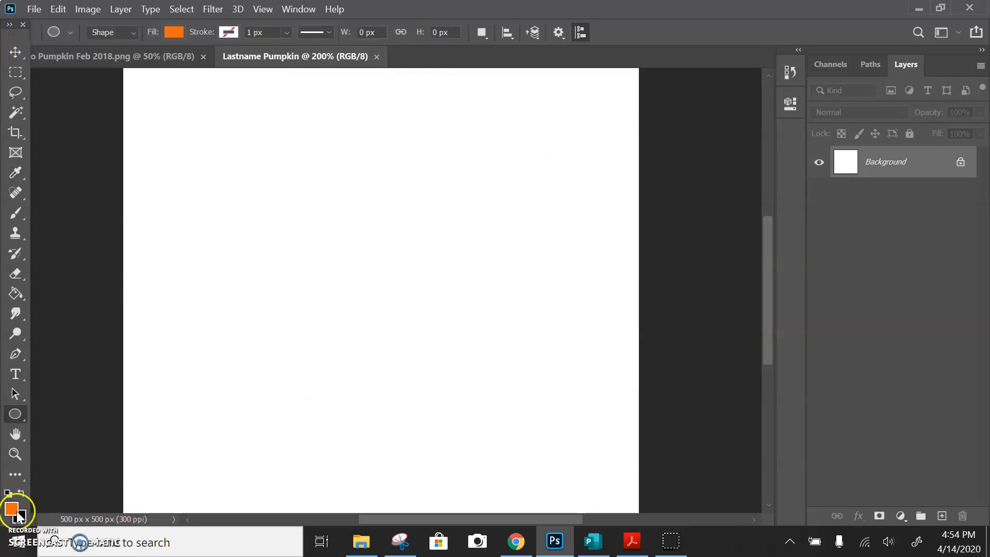
Choose a bright orange as the foreground color
click(10, 510)
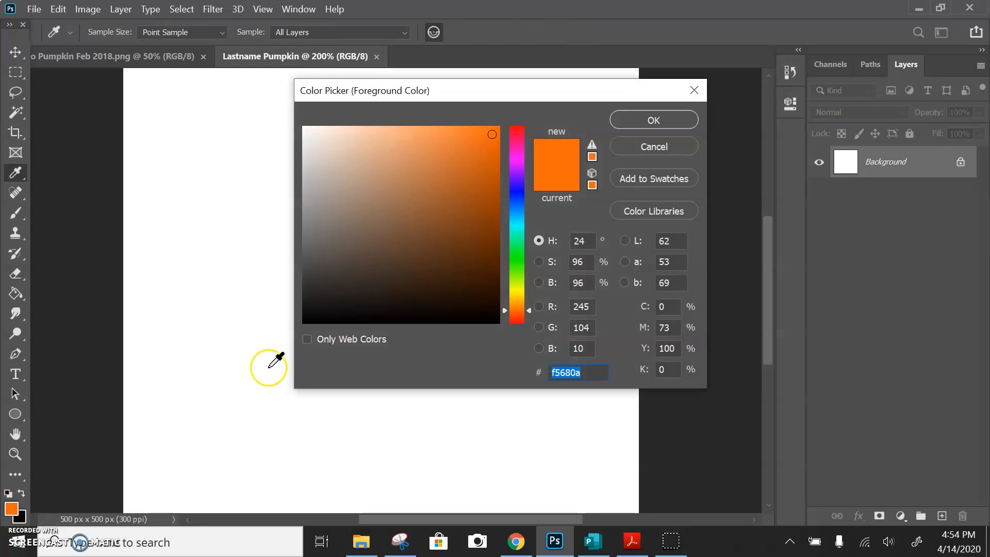
drag(474, 148, 487, 137)
click(675, 120)
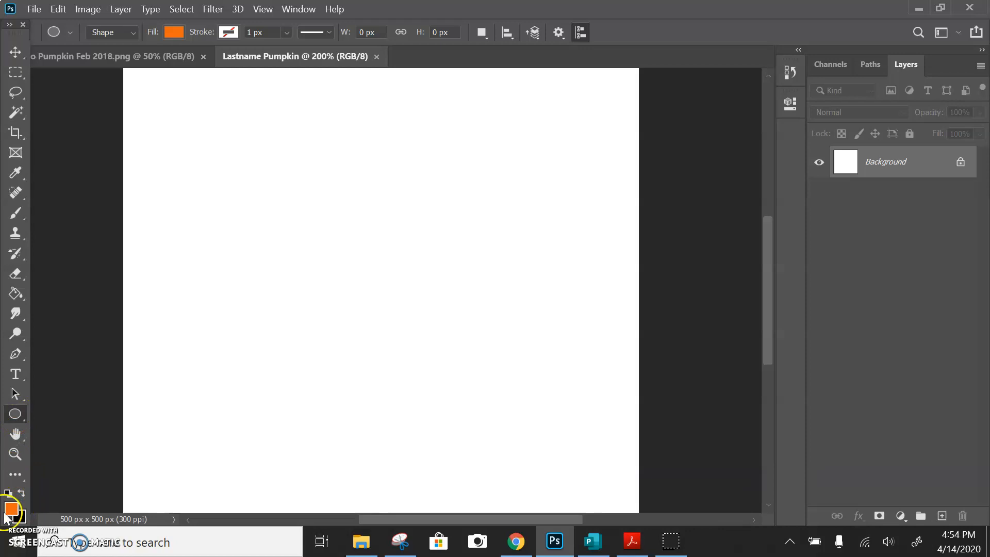
Draw an orange ellipse about 333 by 328 px near the middle of the canvas with the Ellipse Tool and collapse its properties
right_click(19, 412)
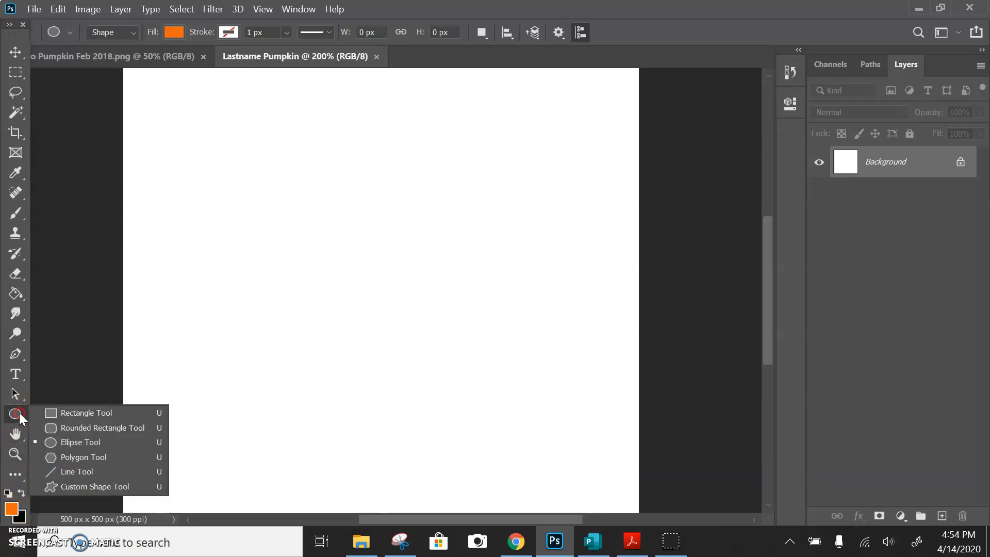
click(79, 445)
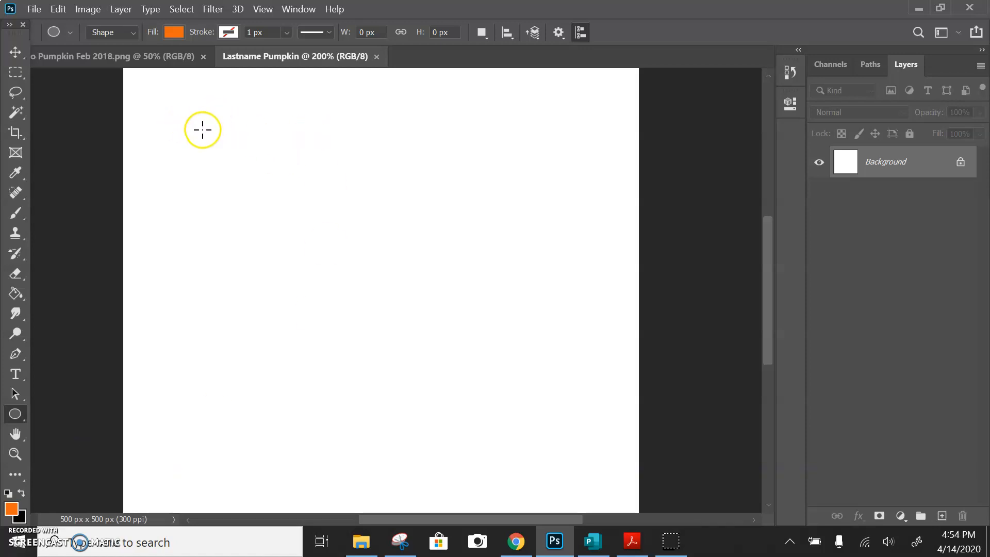
drag(225, 152, 538, 470)
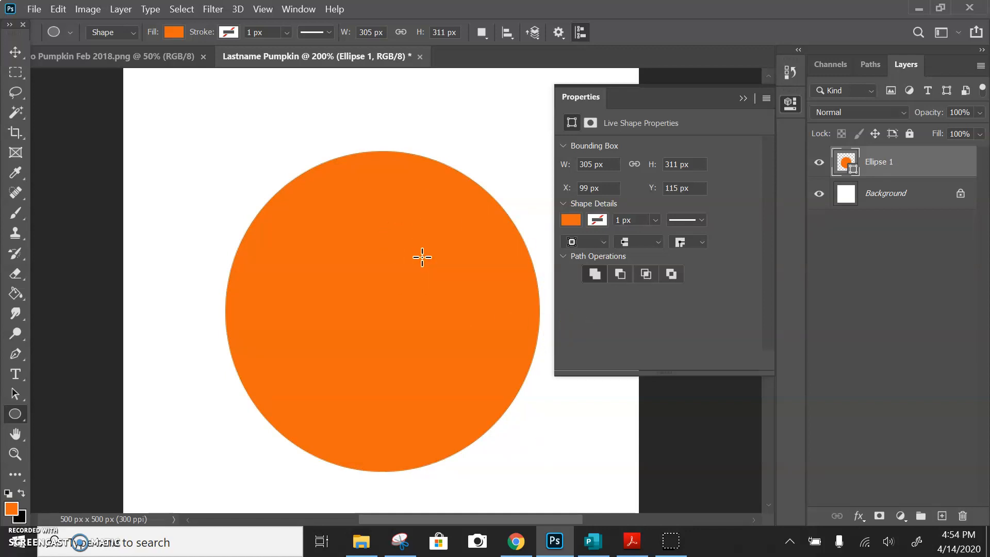
key(ctrl+z)
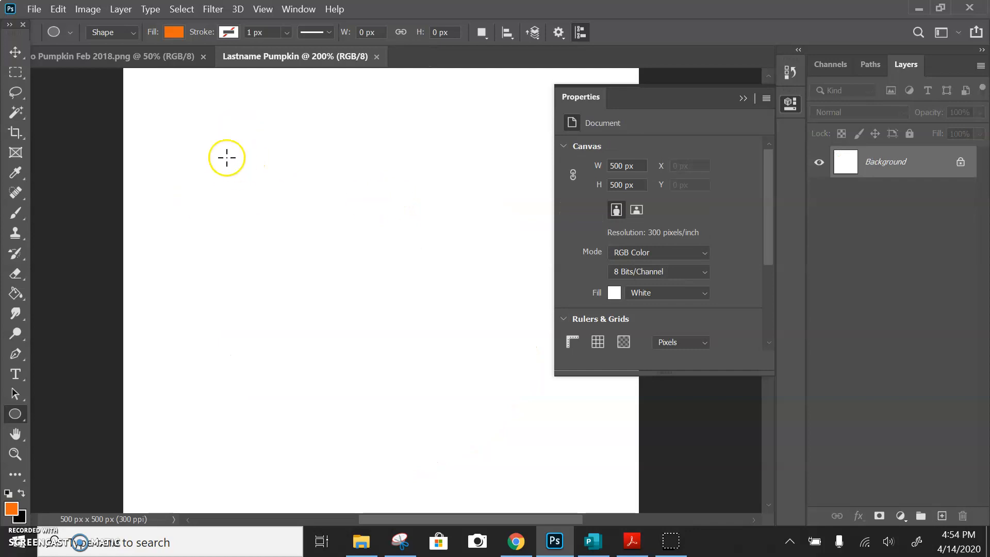
drag(225, 132, 554, 472)
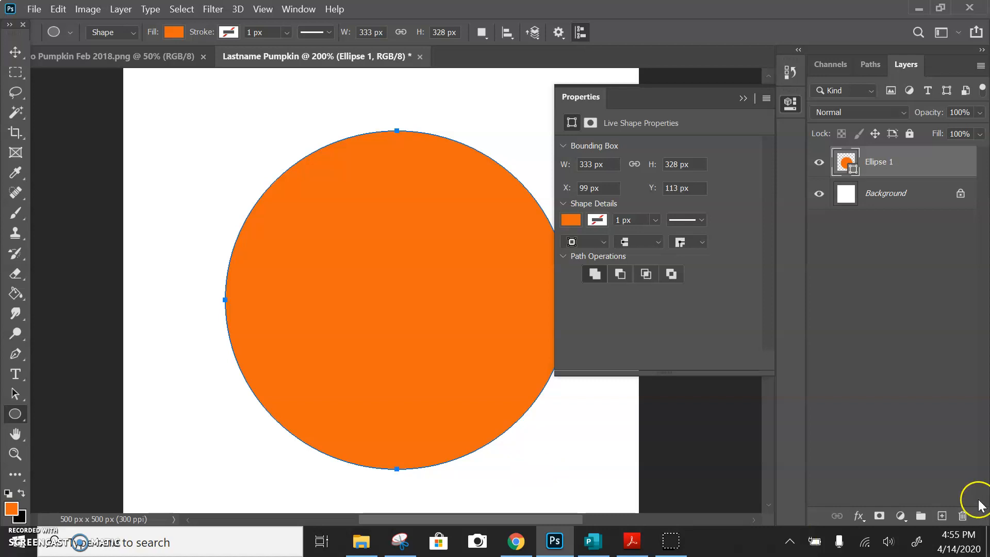
click(744, 97)
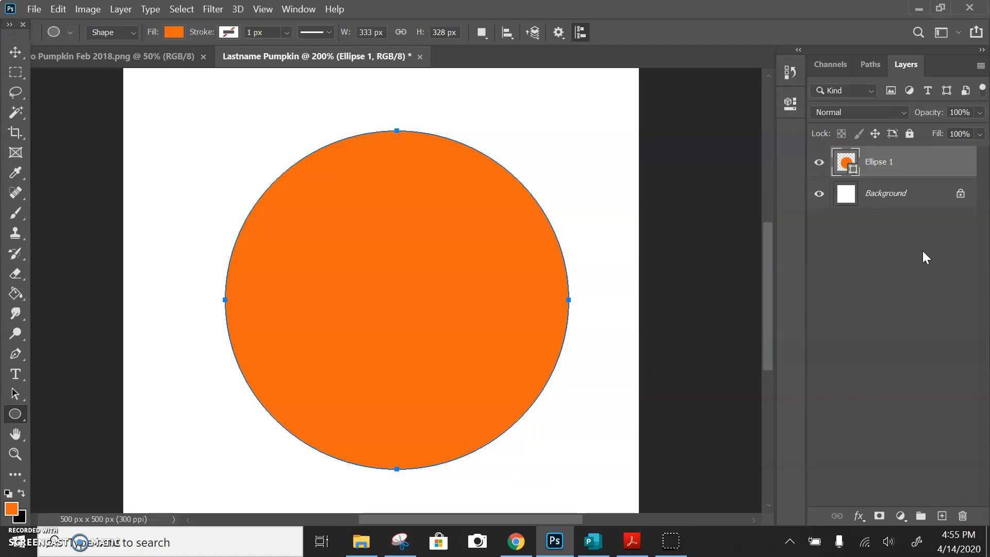
click(930, 164)
click(310, 9)
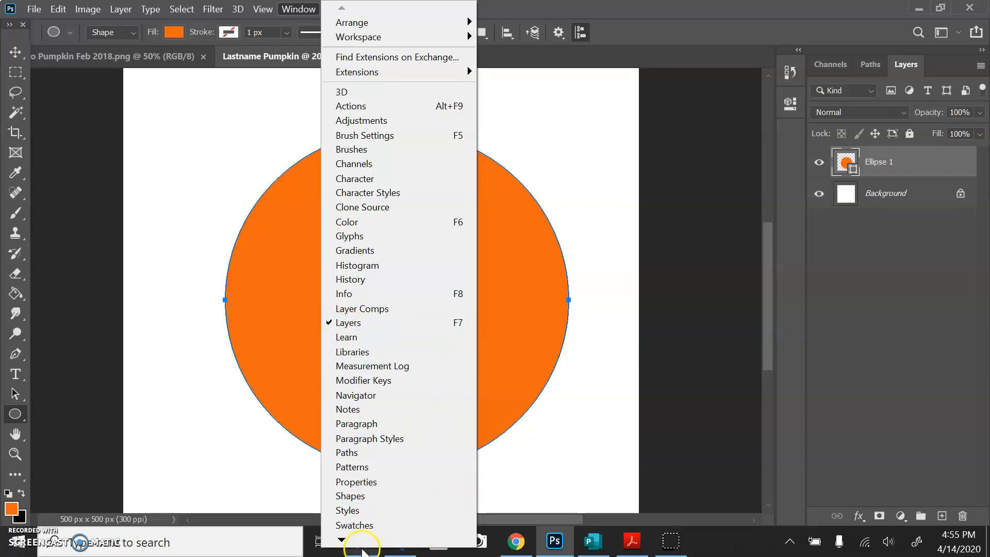
mouse_move(343, 545)
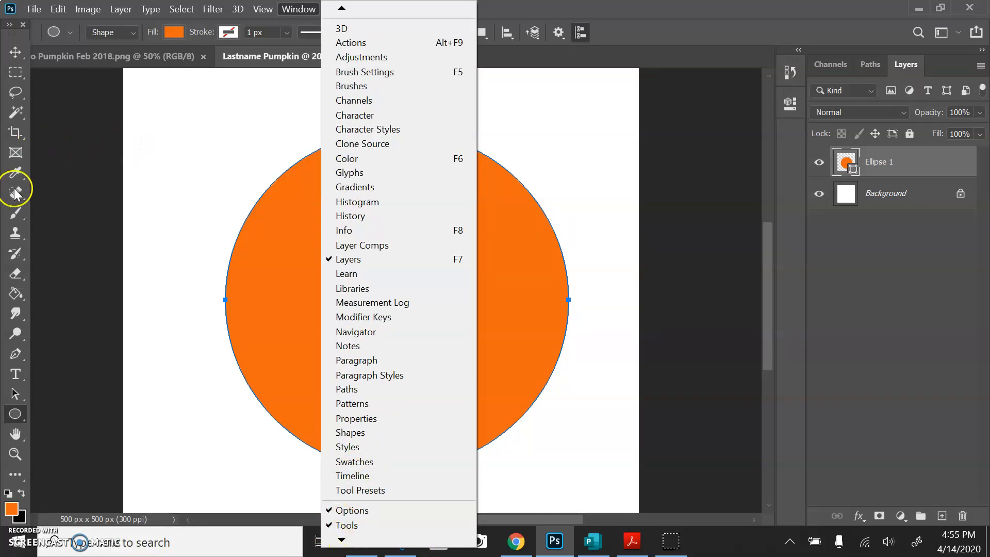
click(182, 9)
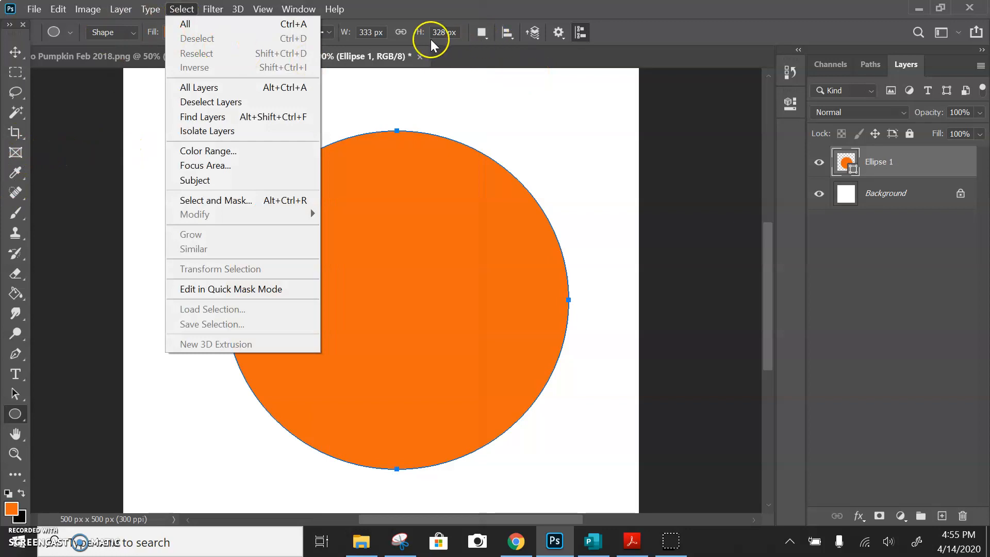
click(622, 227)
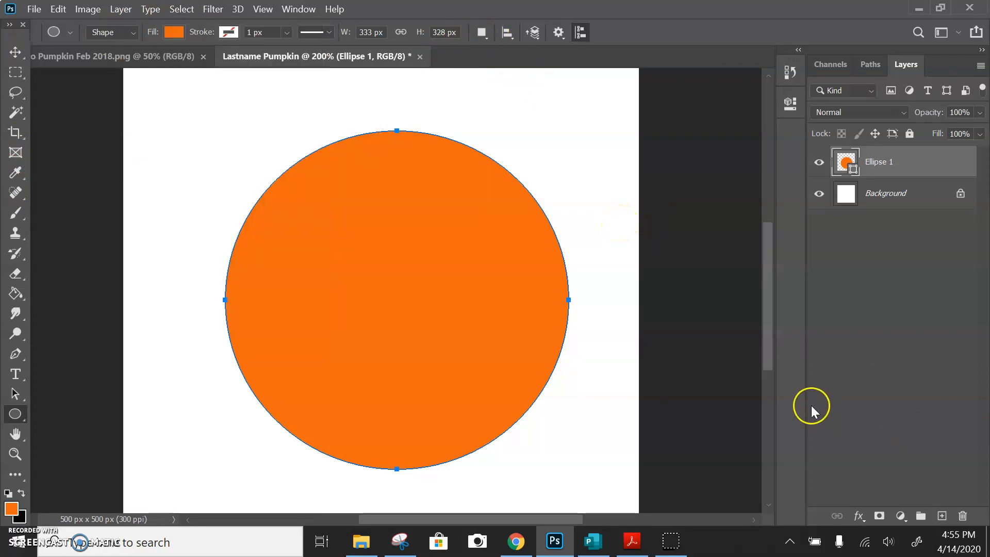
Add an Inner Shadow layer style to the Ellipse 1 layer with the Linear Burn blend mode
click(895, 391)
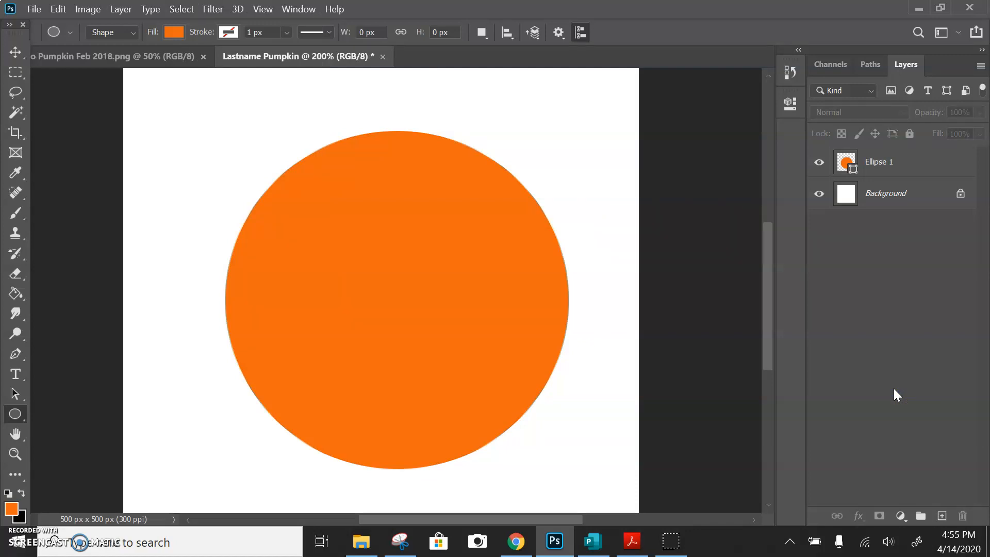
click(902, 163)
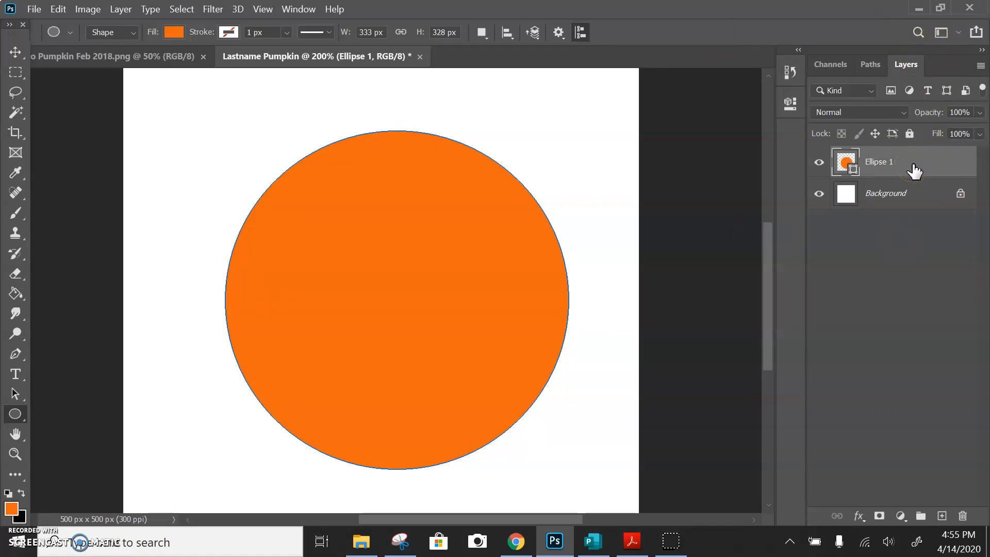
double_click(918, 168)
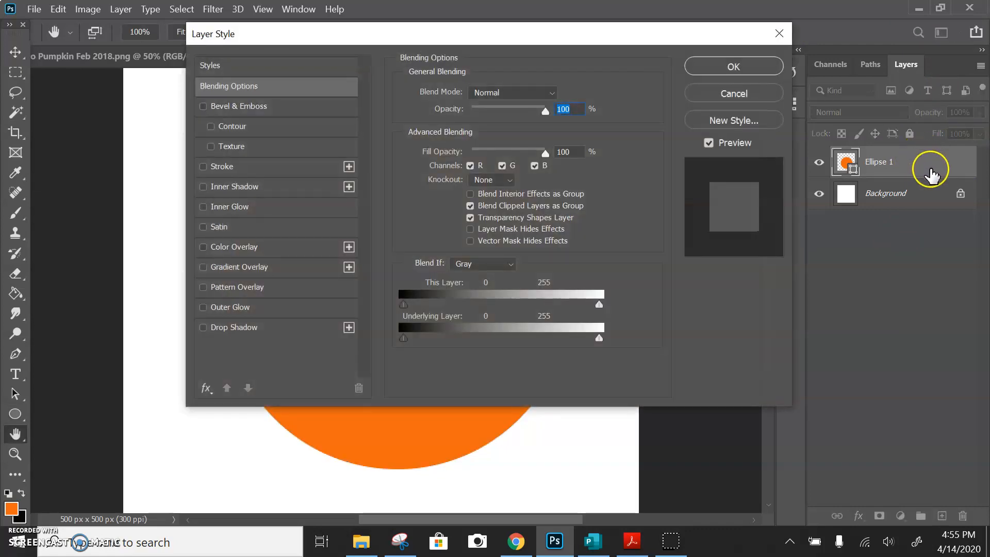
drag(420, 36, 382, 95)
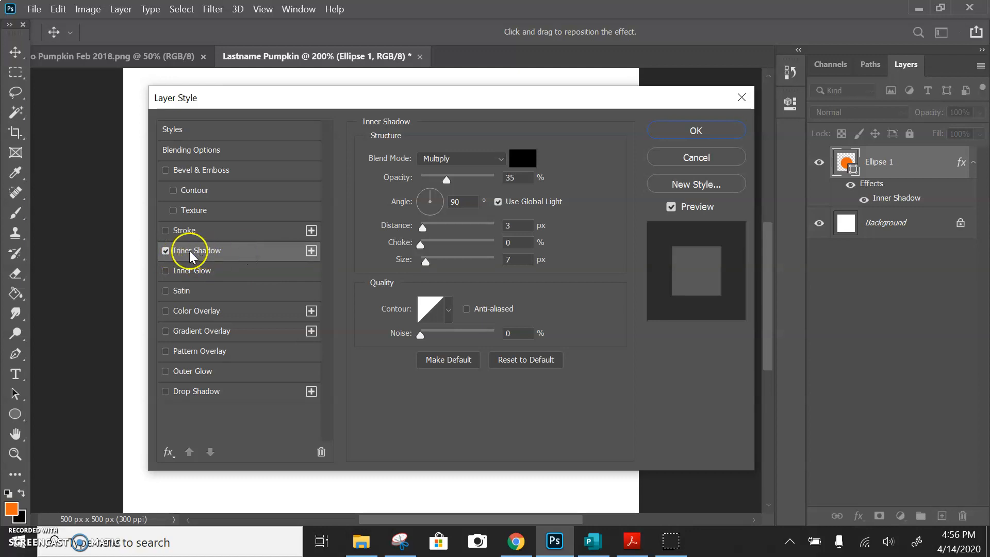
click(165, 251)
click(165, 251)
click(445, 160)
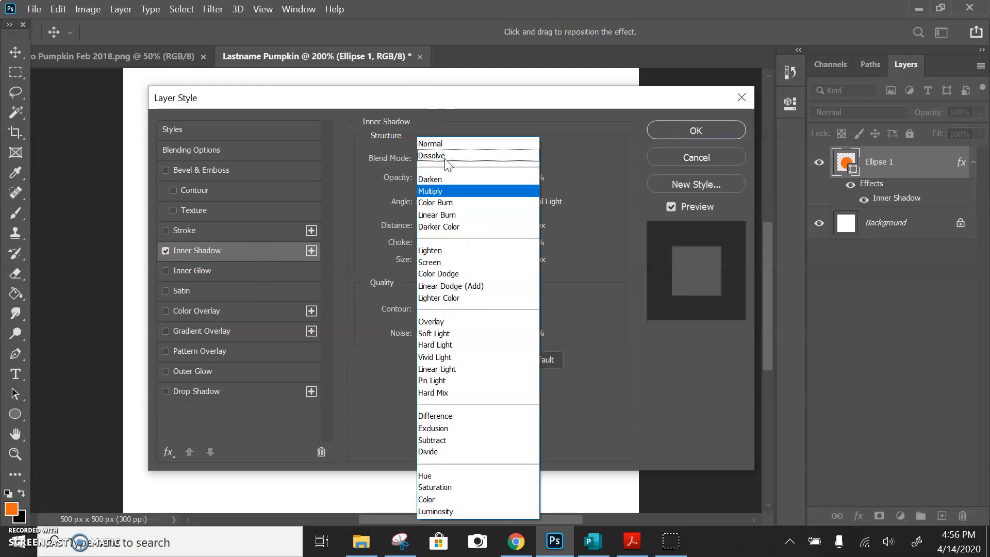
click(471, 216)
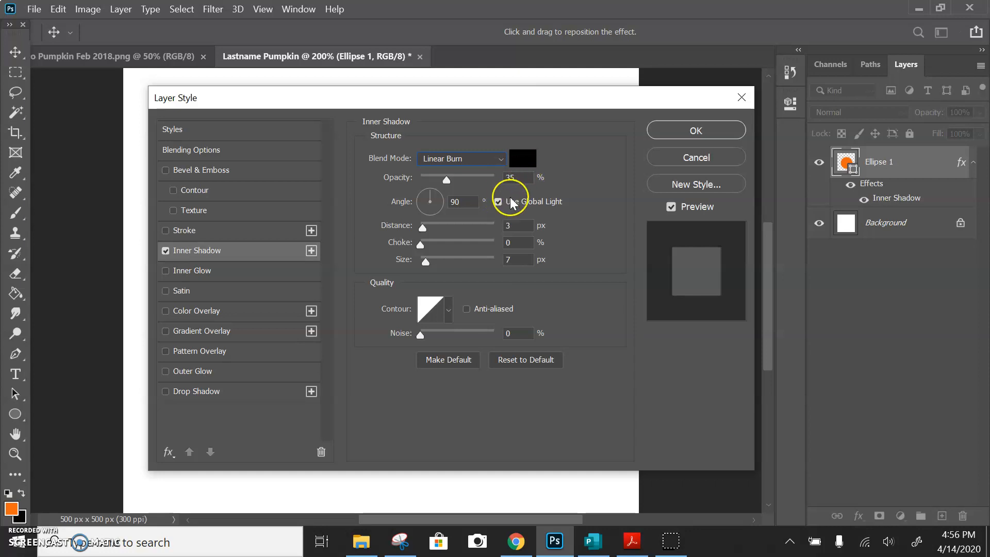
Set the inner shadow's opacity to 44%, keeping the ellipse's edge in view
mouse_move(442, 186)
mouse_down()
mouse_move(502, 184)
mouse_move(413, 193)
mouse_move(444, 187)
mouse_up()
drag(342, 106, 554, 46)
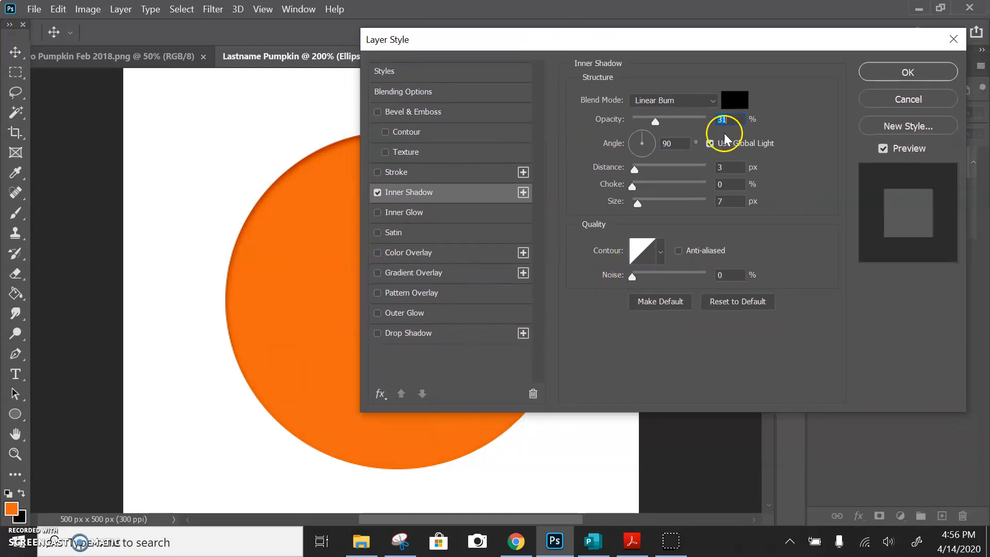
click(655, 122)
drag(655, 122, 664, 139)
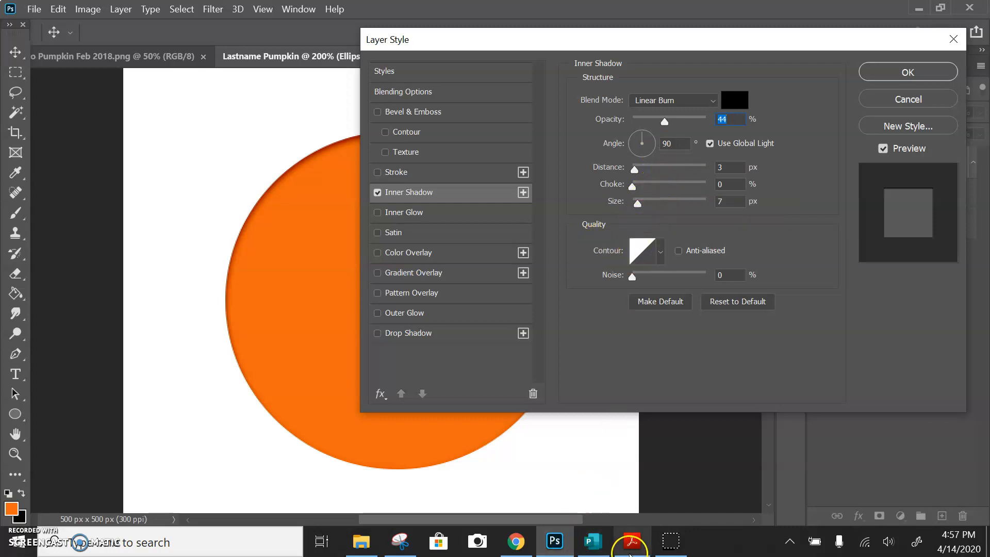
Consult the Inner Shadow settings in the Jack-O-Lantern handout in Chrome, then set the angle to 120°, choke to 19% and size to 38 px in Photoshop
click(517, 543)
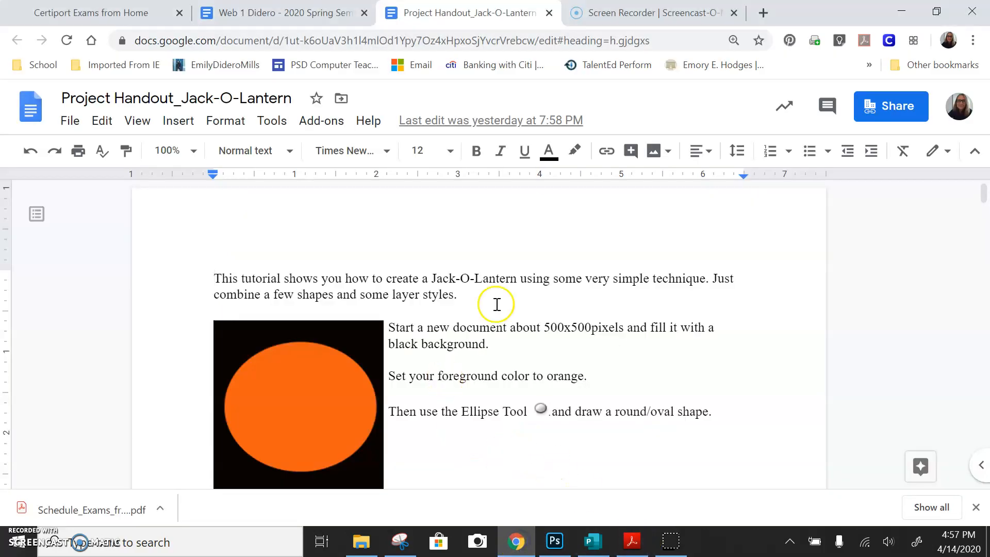
scroll(453, 374, down, 3)
scroll(452, 374, down, 3)
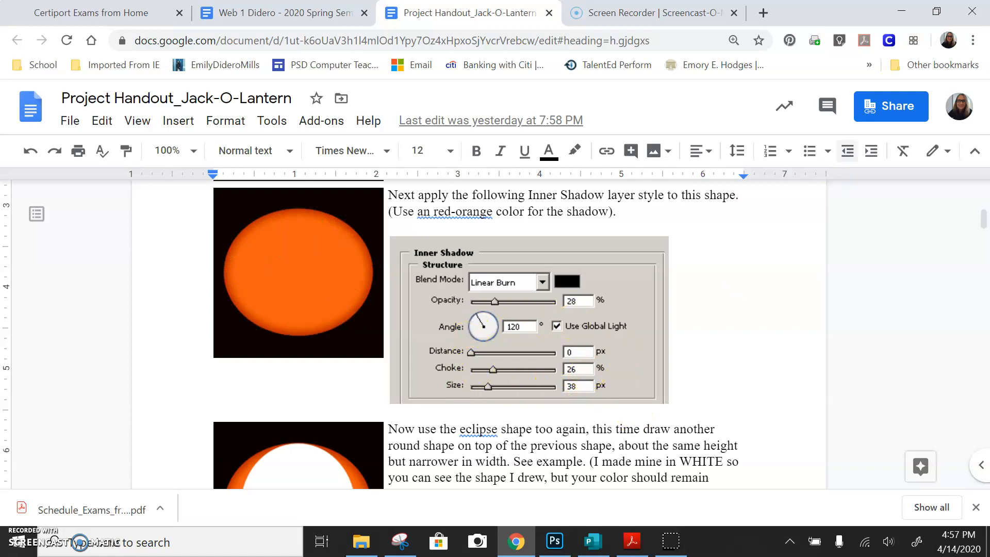
click(912, 13)
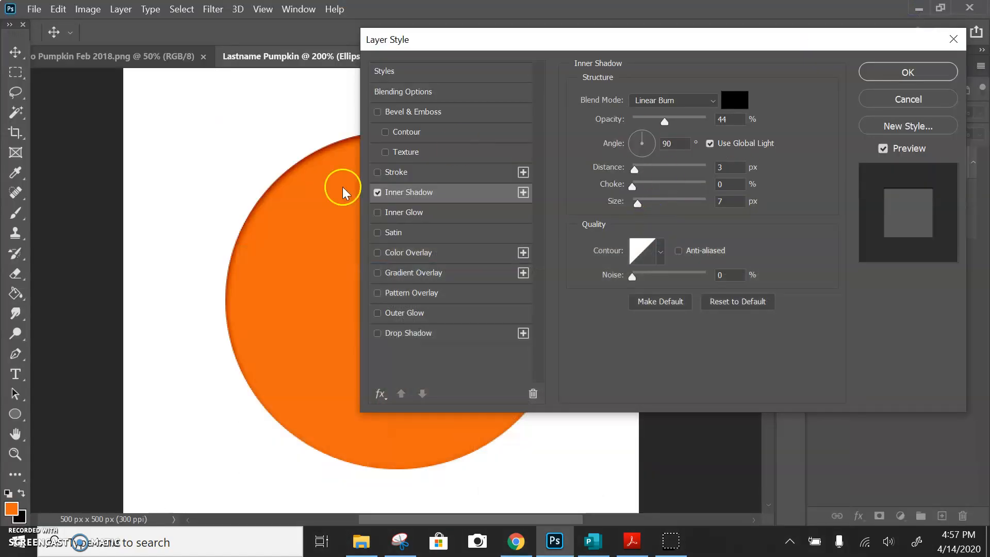
drag(536, 40, 551, 41)
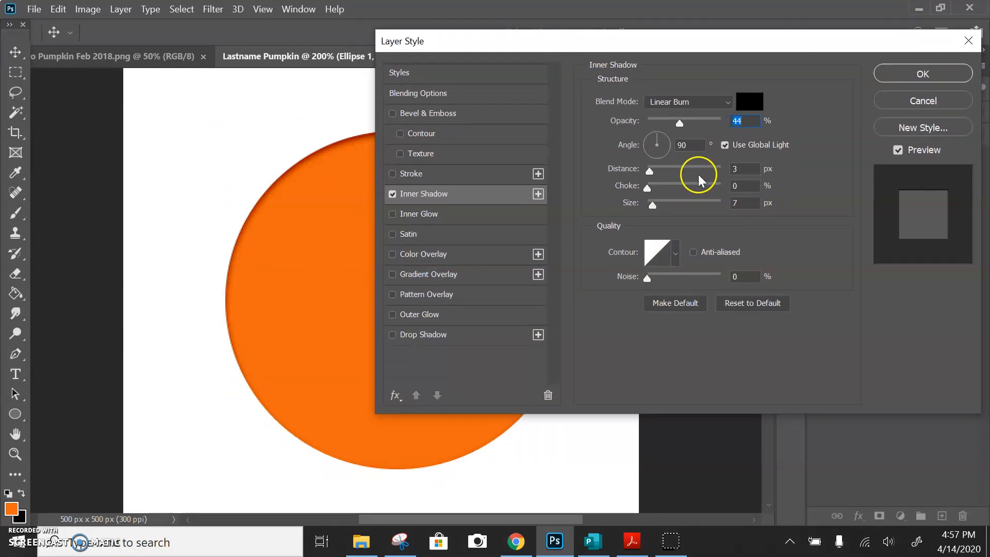
click(671, 151)
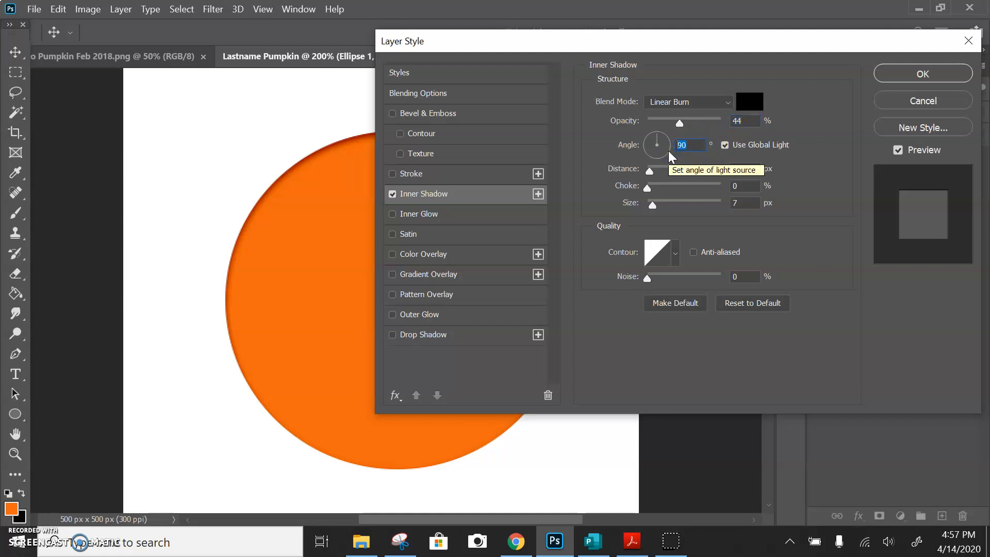
text(120)
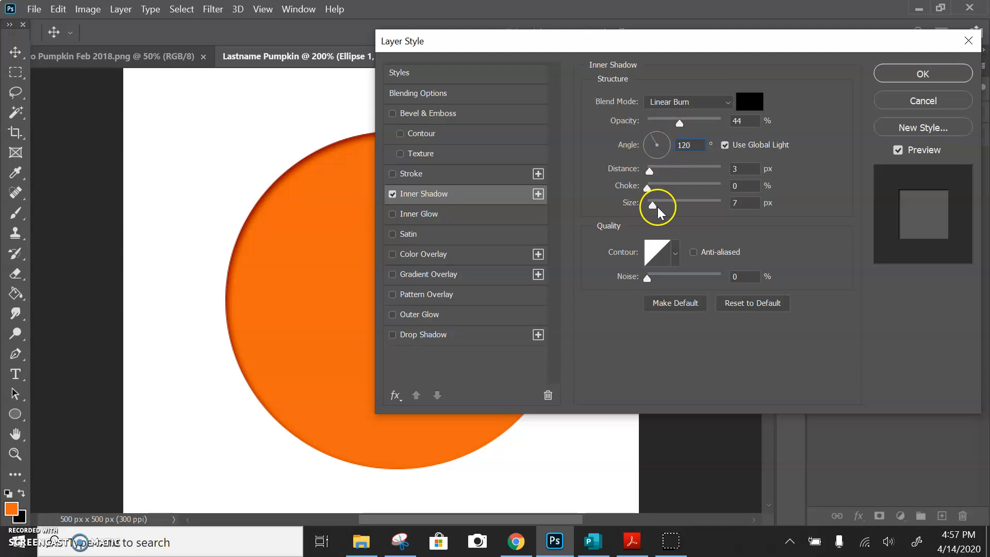
mouse_move(648, 186)
mouse_down()
mouse_move(665, 192)
mouse_move(654, 206)
mouse_move(670, 212)
mouse_move(661, 191)
mouse_up()
Change the inner shadow color to a dark orange-brown, #6c3f0e
click(749, 101)
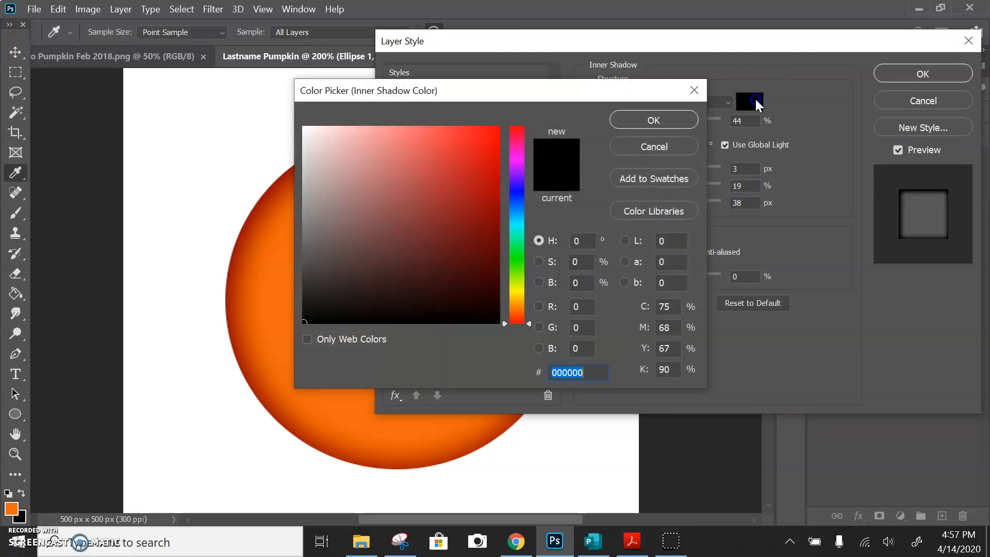
drag(518, 310, 521, 313)
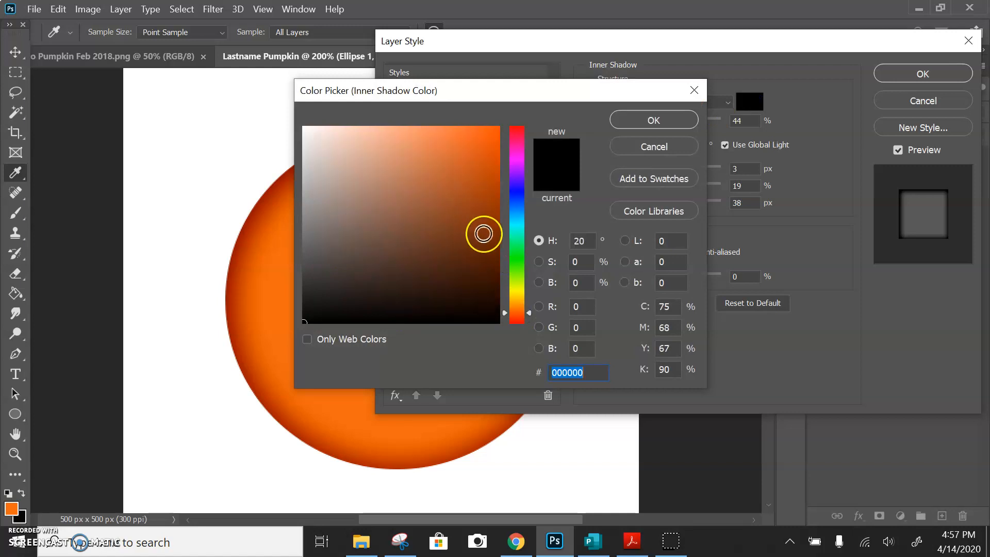
click(483, 233)
click(475, 244)
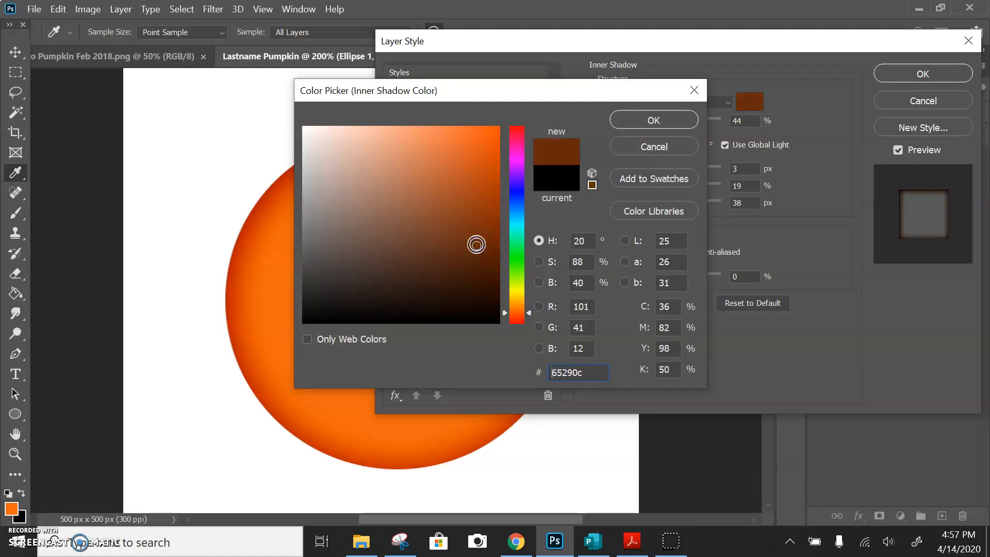
click(473, 239)
click(531, 190)
drag(487, 93, 705, 72)
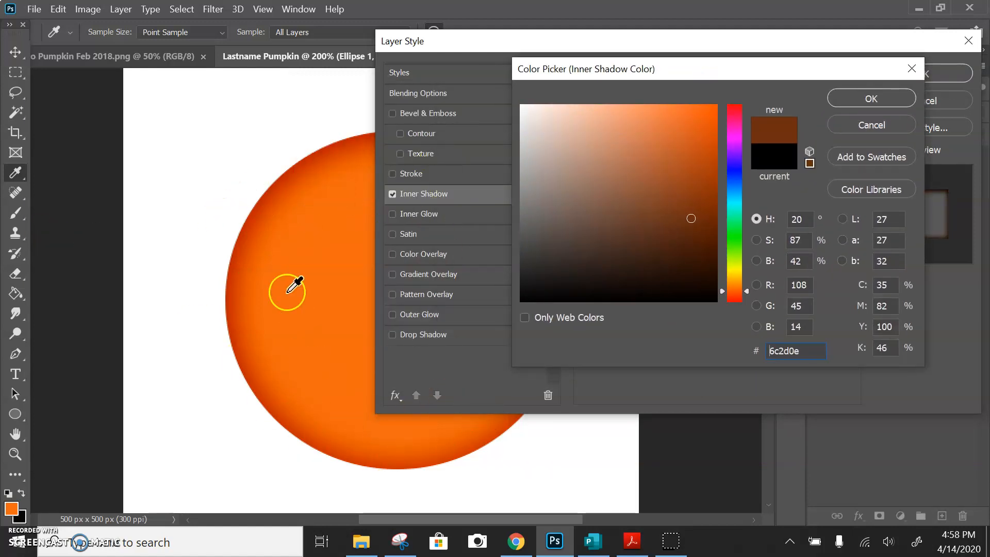
click(737, 168)
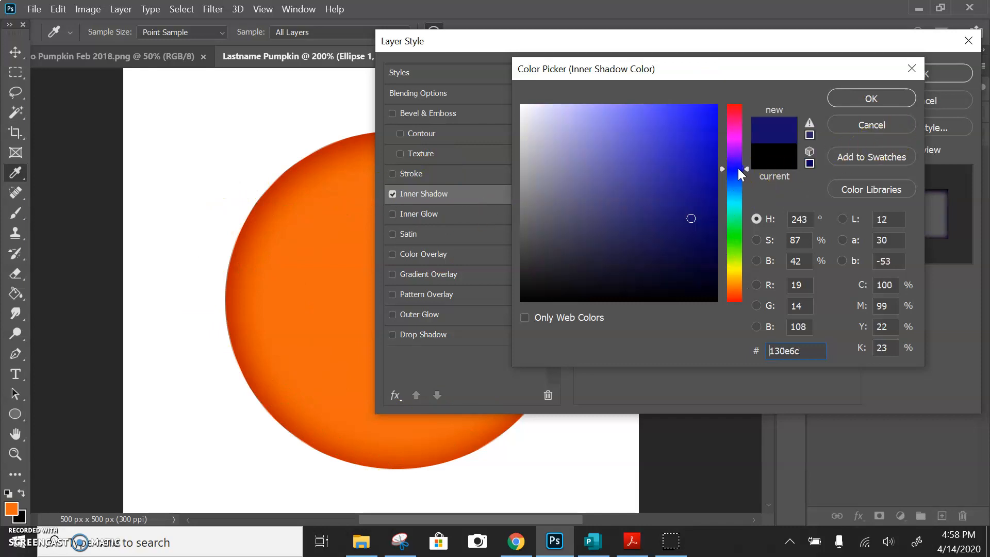
drag(734, 209, 734, 285)
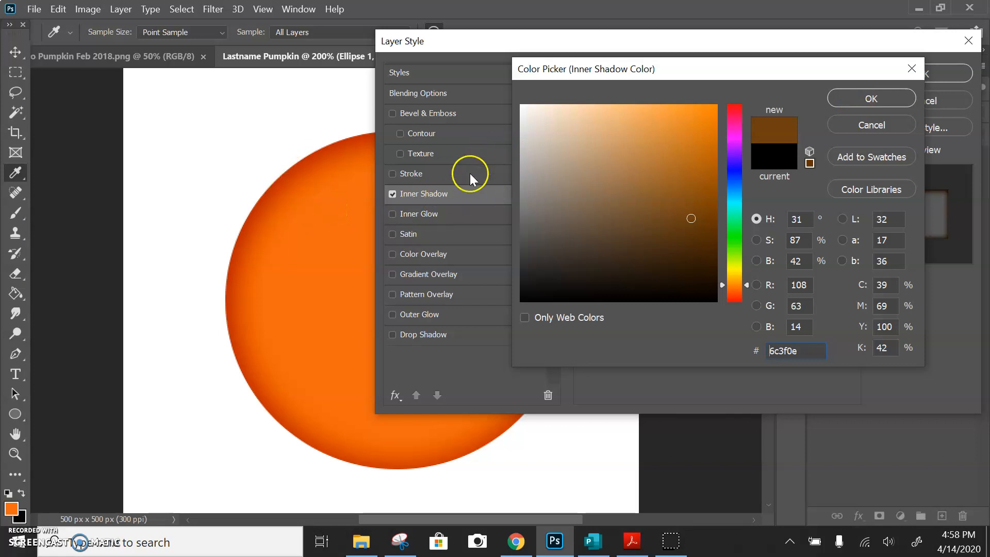
click(837, 99)
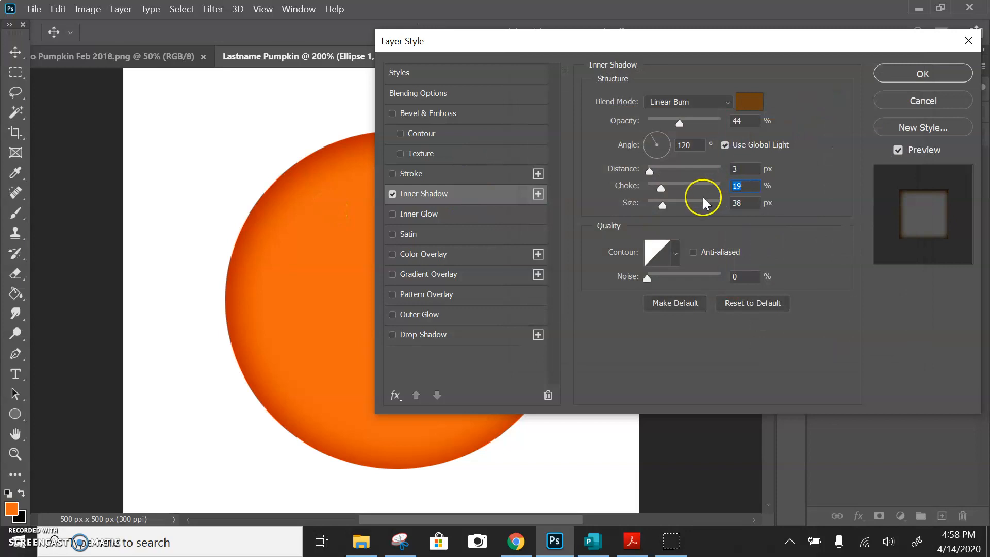
Reduce the inner shadow's size to 21 px and apply the layer style to the ellipse
mouse_move(662, 205)
mouse_down()
mouse_move(706, 212)
mouse_move(658, 211)
mouse_up()
drag(525, 41, 449, 54)
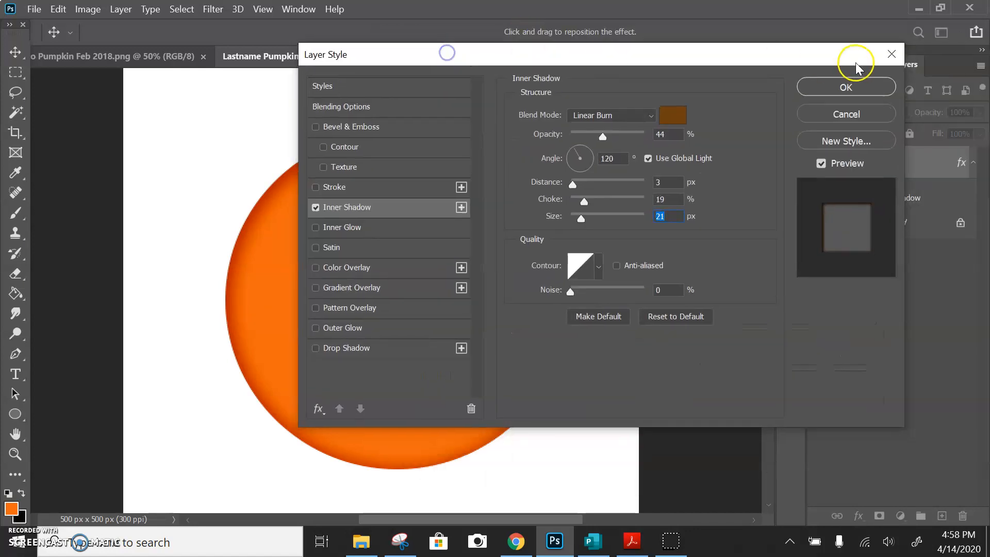
click(870, 91)
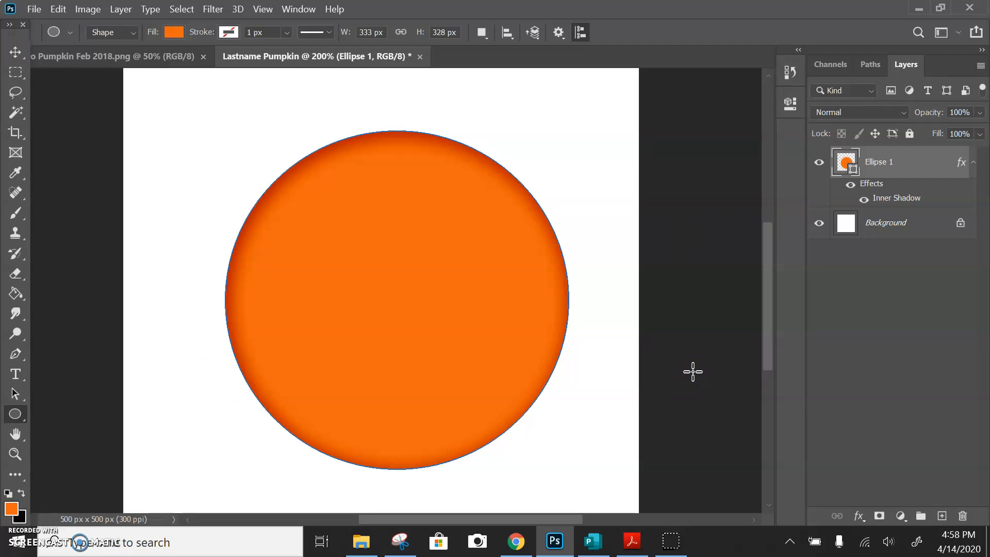
Duplicate the Ellipse 1 layer within the same document, keeping the suggested name "Ellipse 1 copy"
click(340, 327)
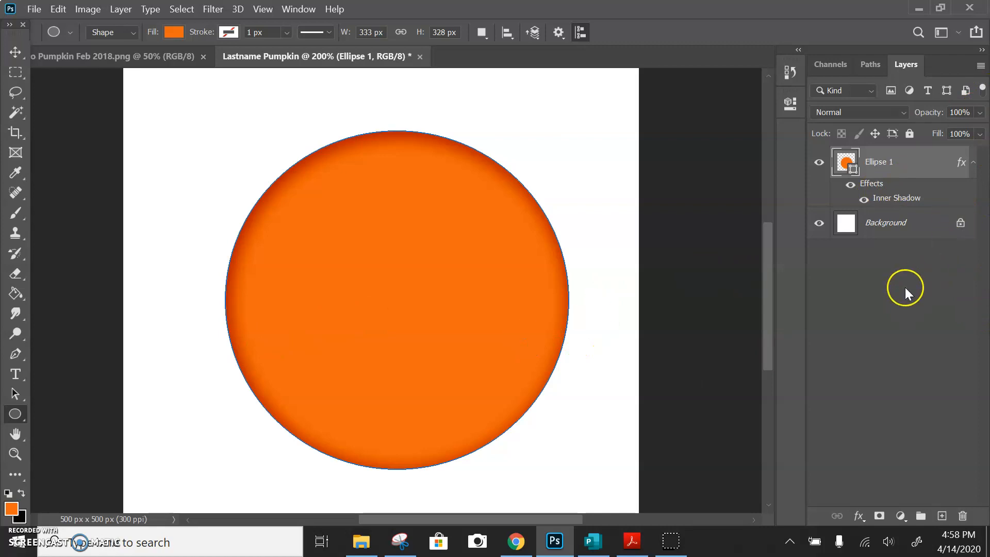
click(917, 166)
right_click(904, 162)
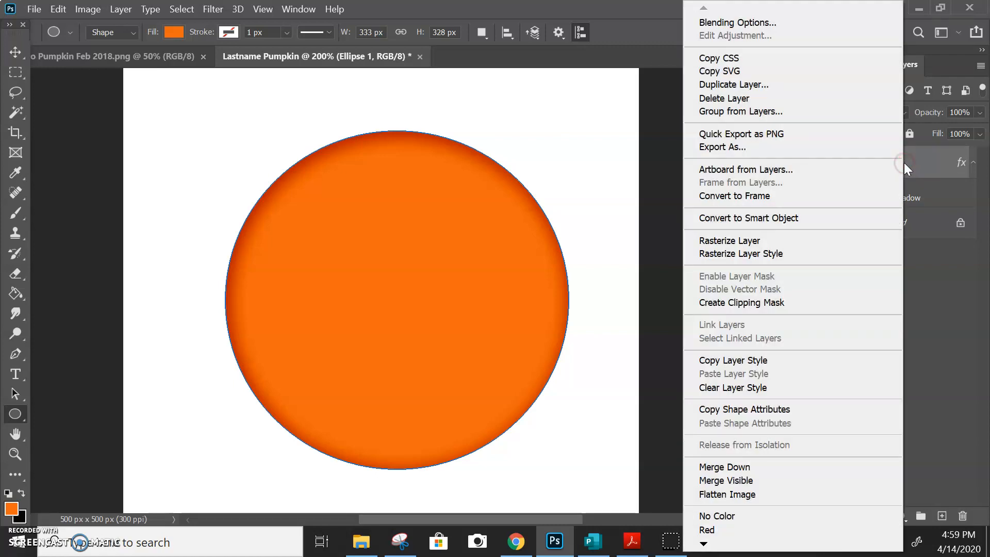
click(753, 83)
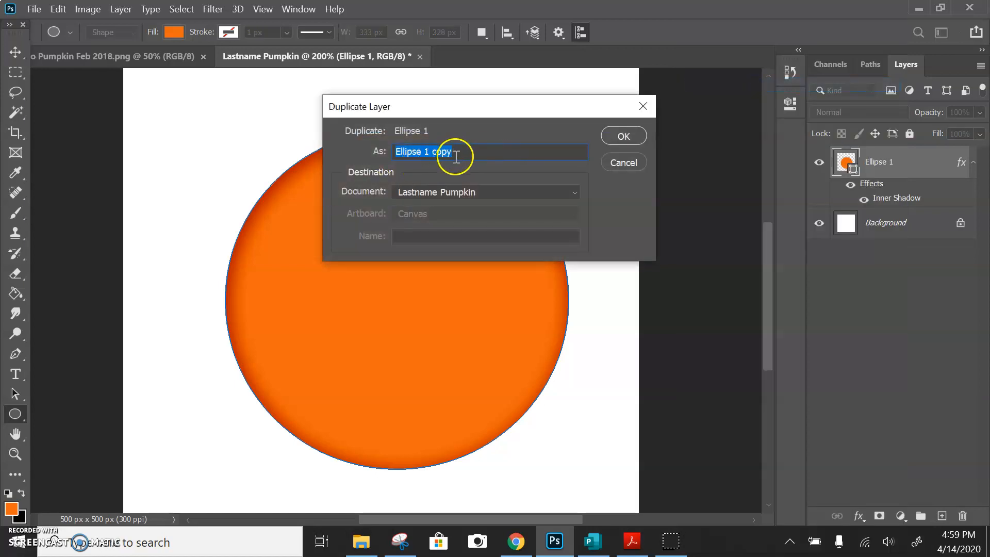
click(624, 138)
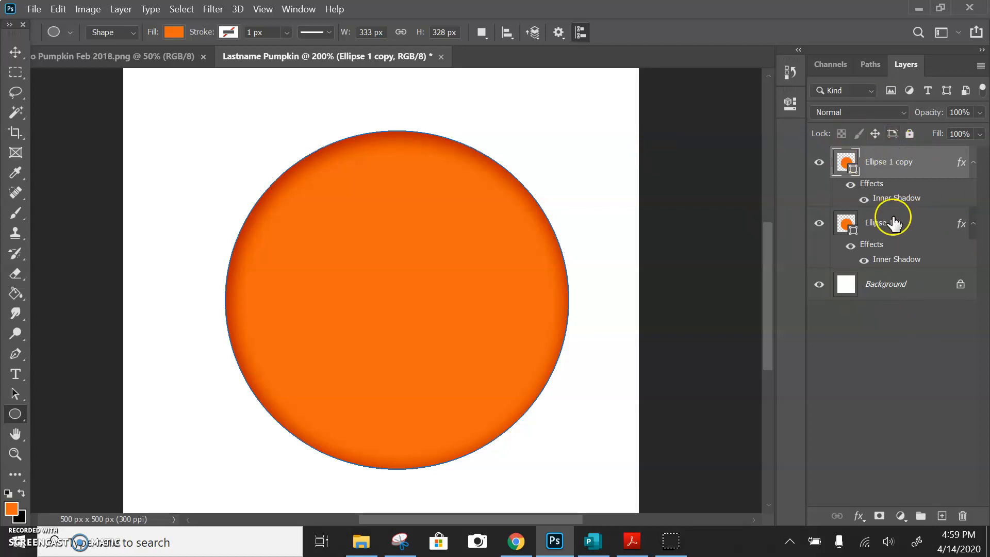
Free-transform the Ellipse 1 copy to about 86% width at full height, inset from both sides of the original circle, and apply it
click(927, 164)
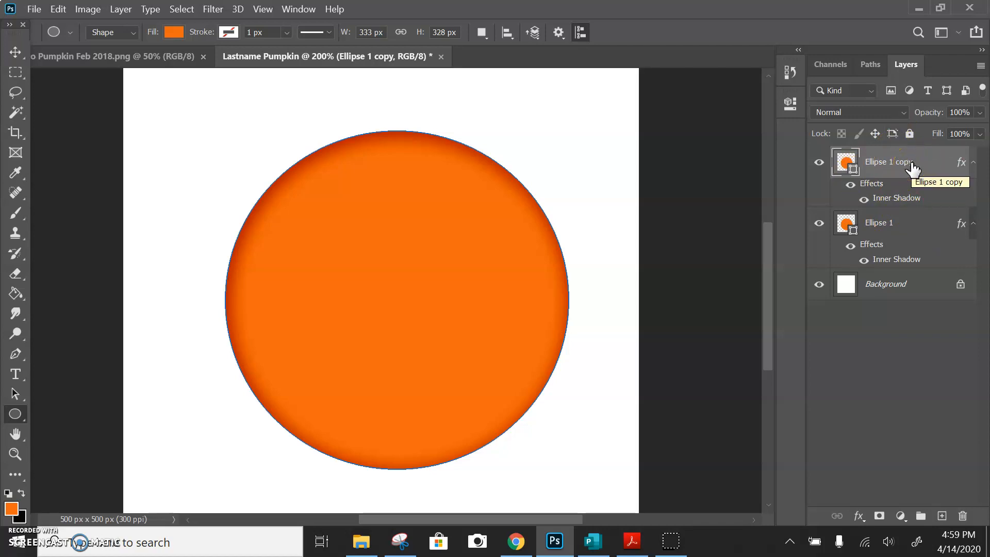
key(ctrl+t)
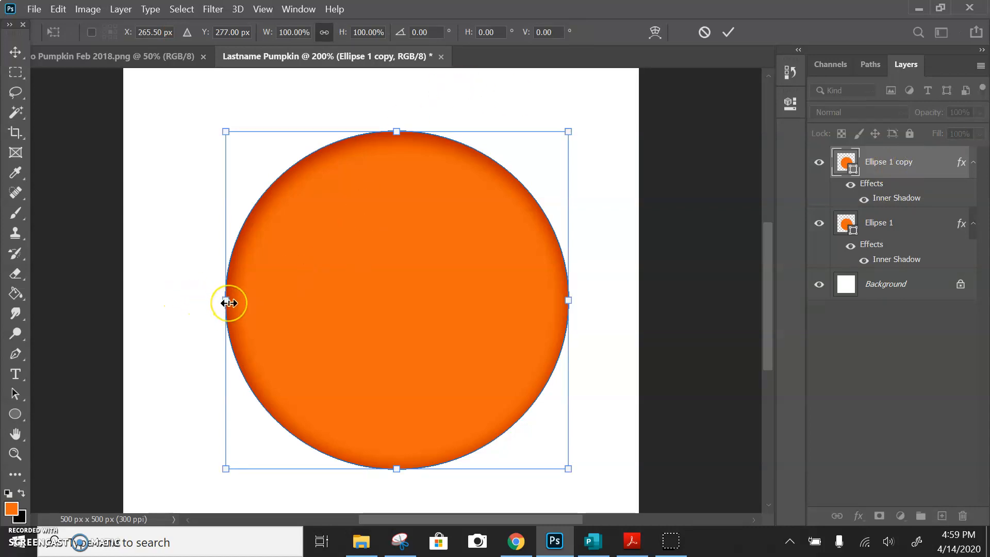
mouse_move(235, 304)
mouse_down()
mouse_move(258, 291)
mouse_move(221, 285)
mouse_move(234, 298)
mouse_move(276, 297)
mouse_up()
click(477, 297)
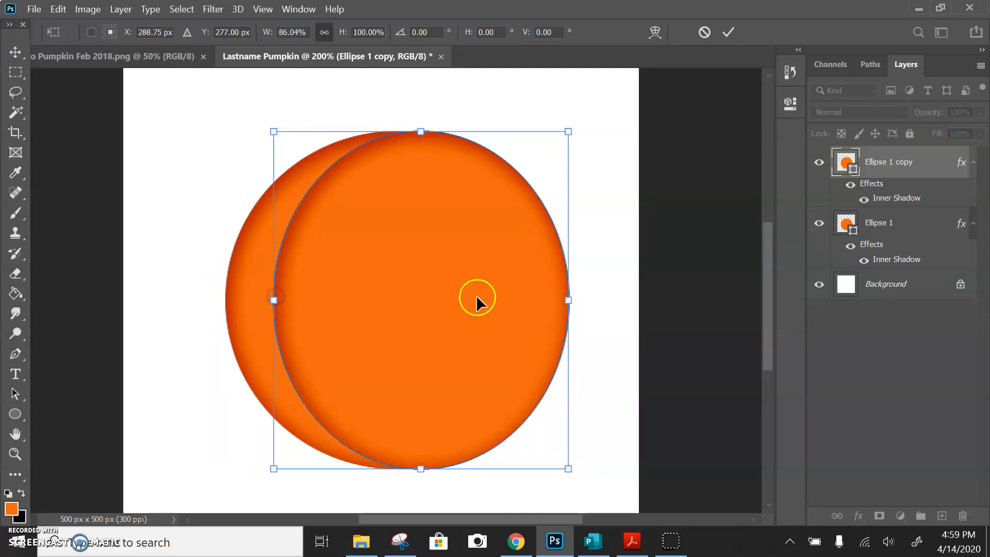
drag(576, 299, 517, 296)
click(392, 138)
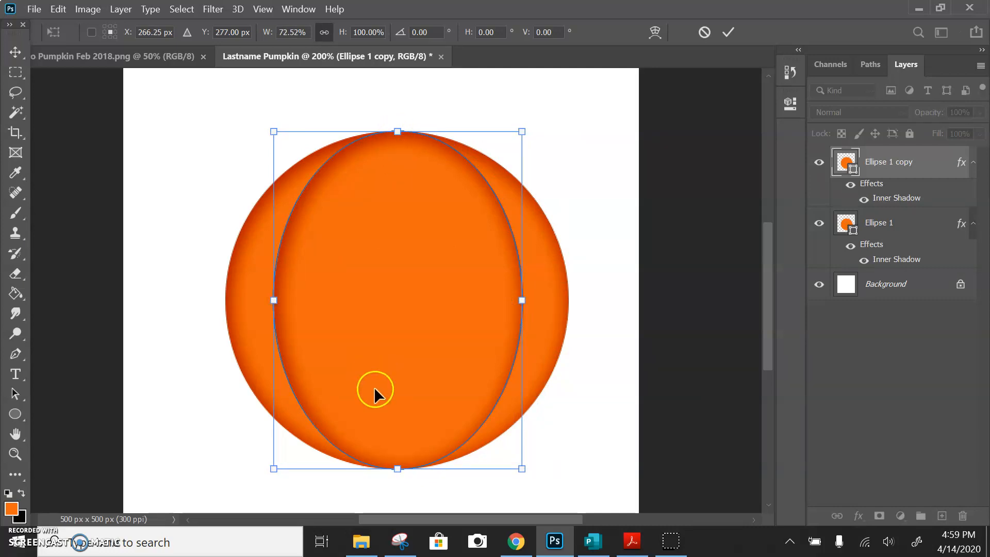
click(272, 303)
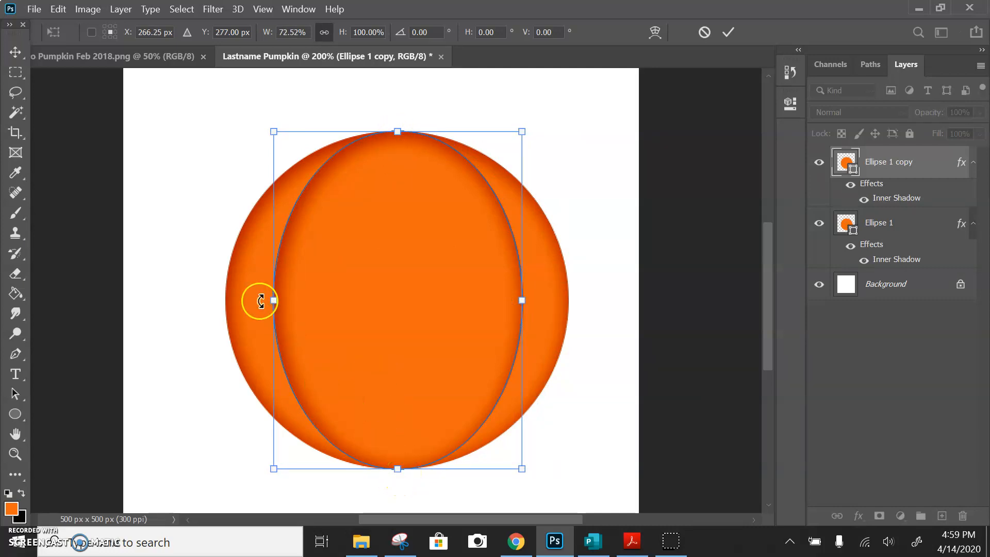
drag(272, 303, 263, 304)
click(321, 311)
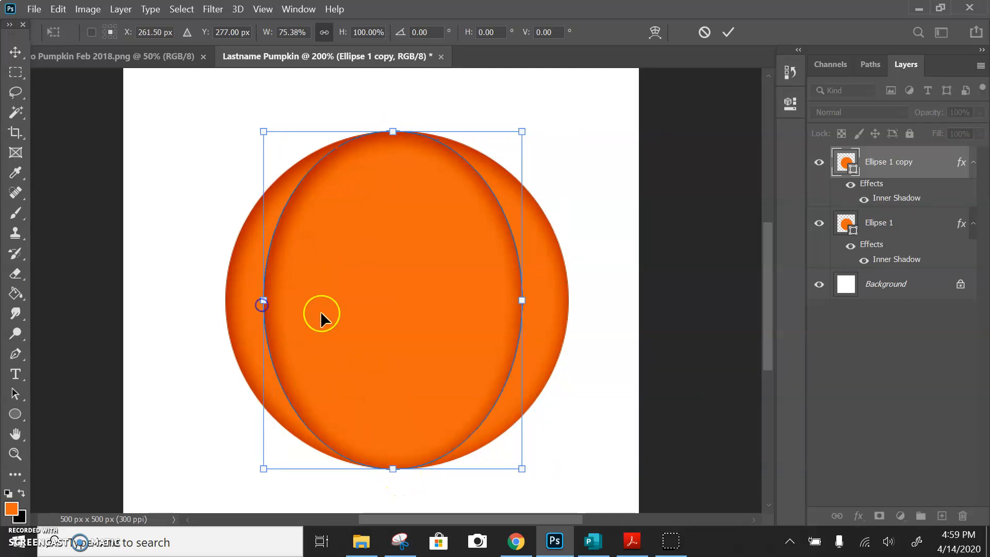
drag(519, 299, 536, 300)
drag(263, 302, 251, 302)
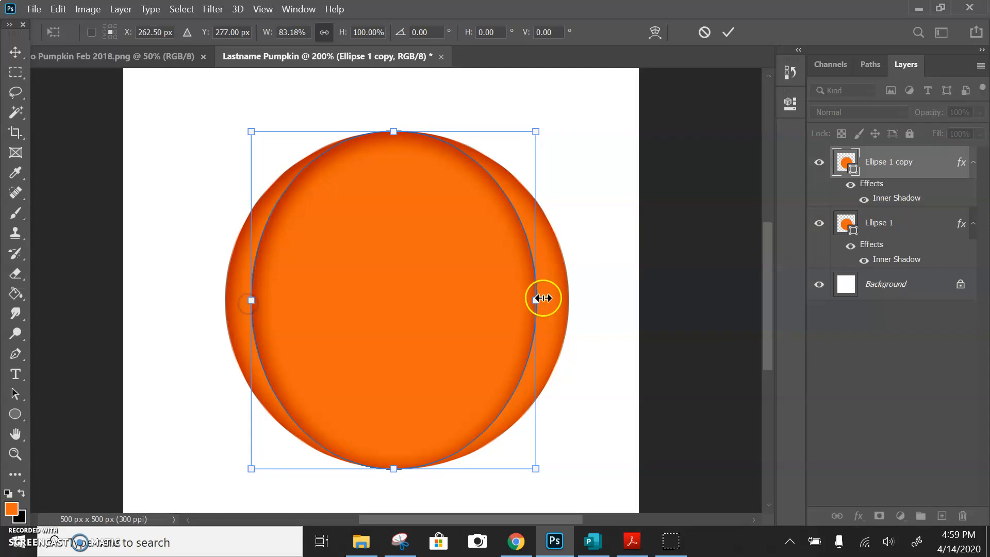
drag(533, 303, 543, 303)
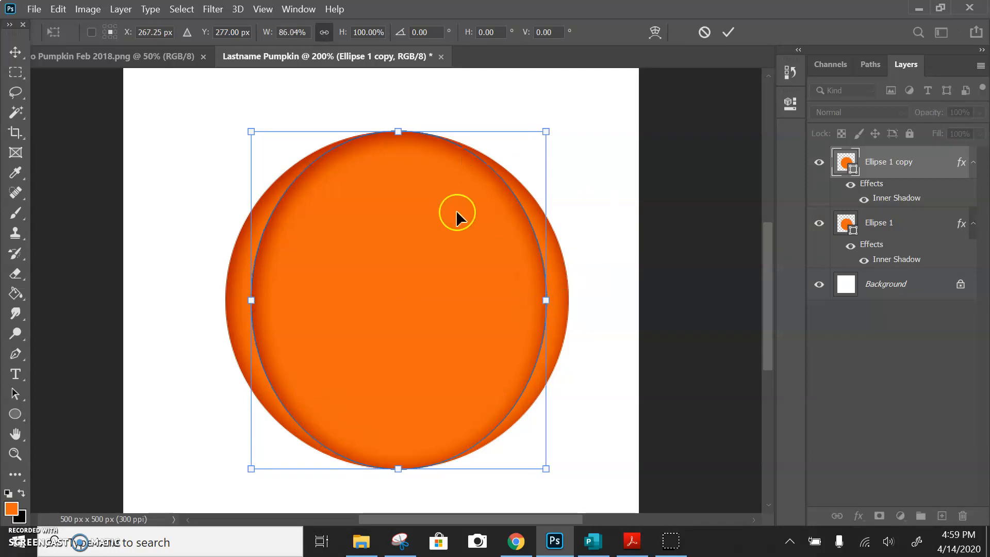
key(Return)
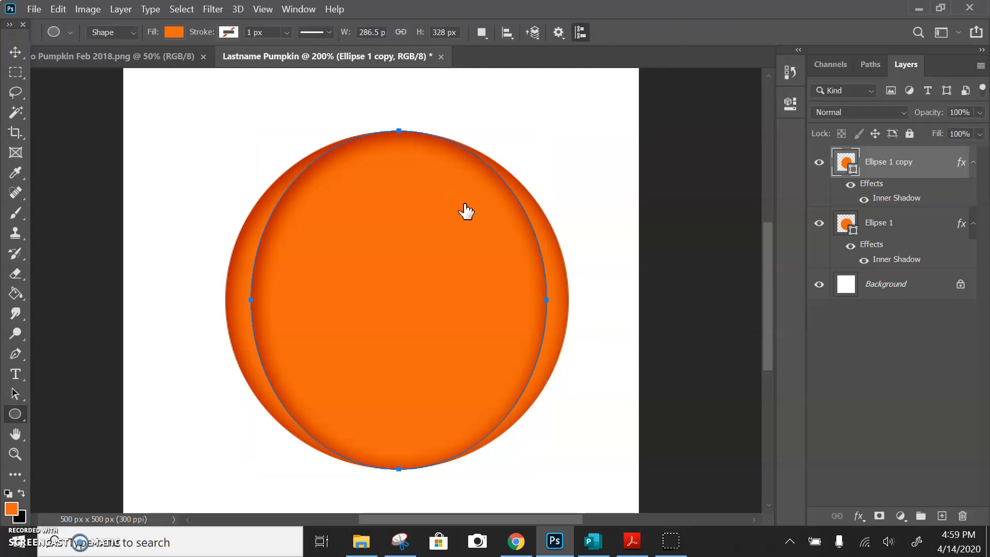
Duplicate the Ellipse 1 copy layer within the same document, keeping the suggested name "Ellipse 1 copy 2"
click(922, 167)
click(914, 162)
right_click(914, 161)
click(779, 81)
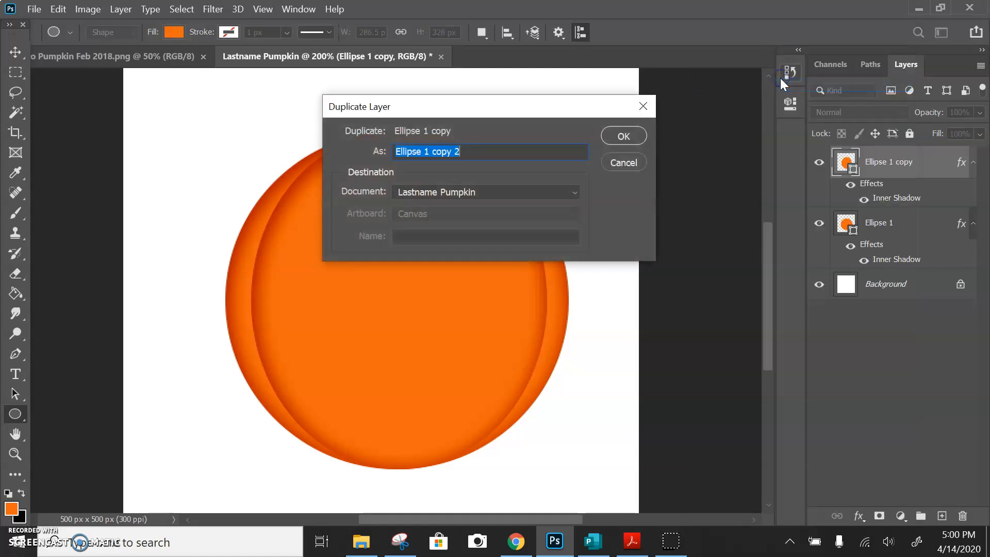
click(625, 136)
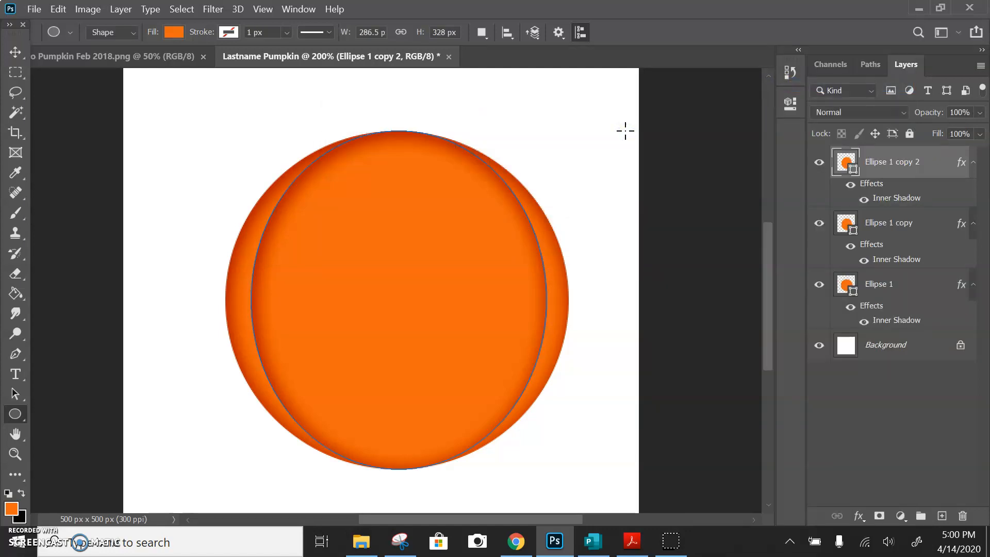
Narrow Ellipse 1 copy 2 from both sides to about 79% width at full height and apply the transform
key(ctrl+t)
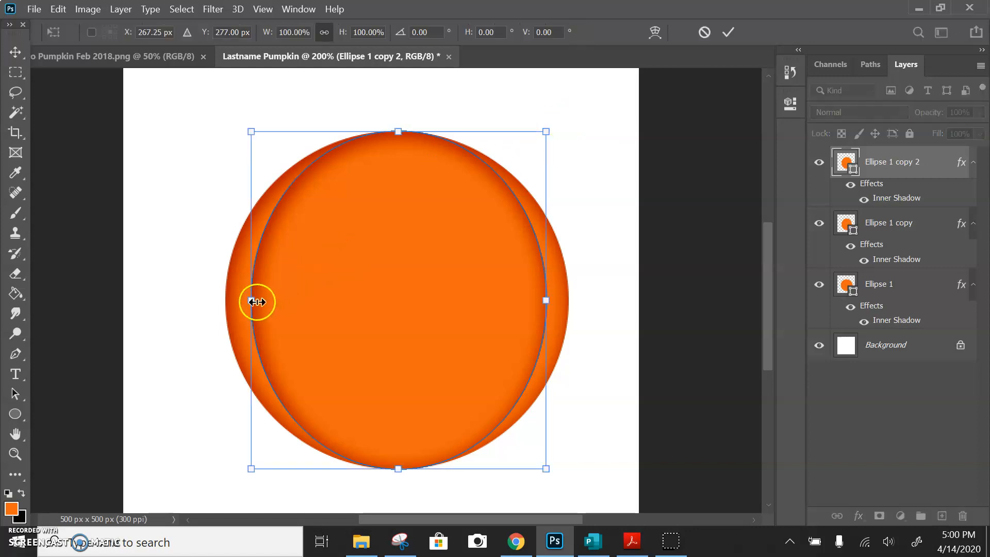
drag(255, 301, 292, 316)
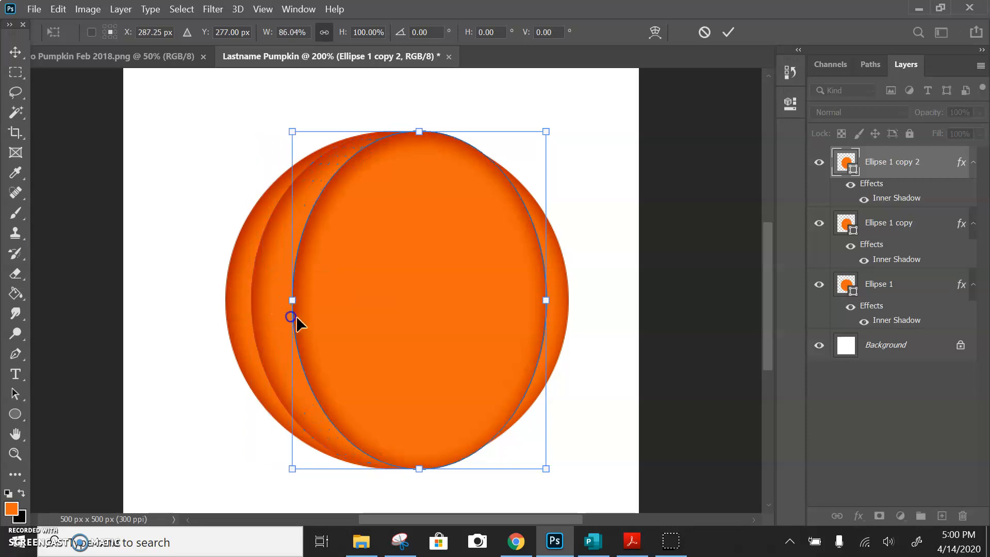
drag(548, 299, 512, 302)
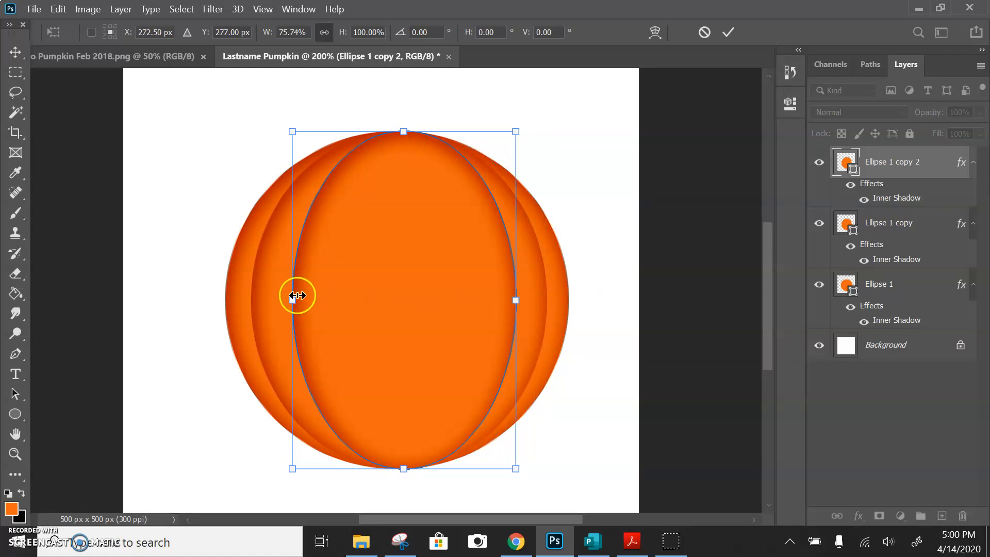
drag(290, 299, 283, 301)
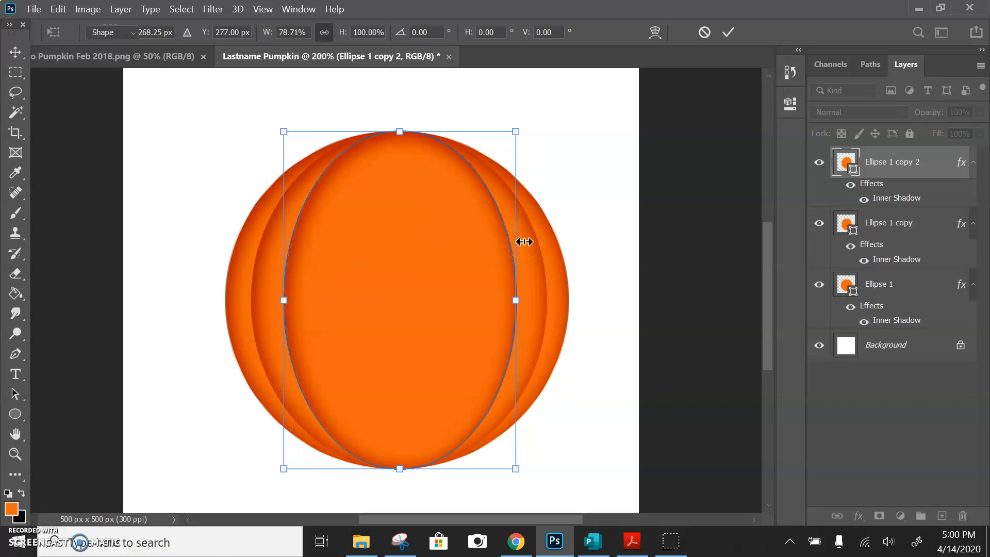
key(Return)
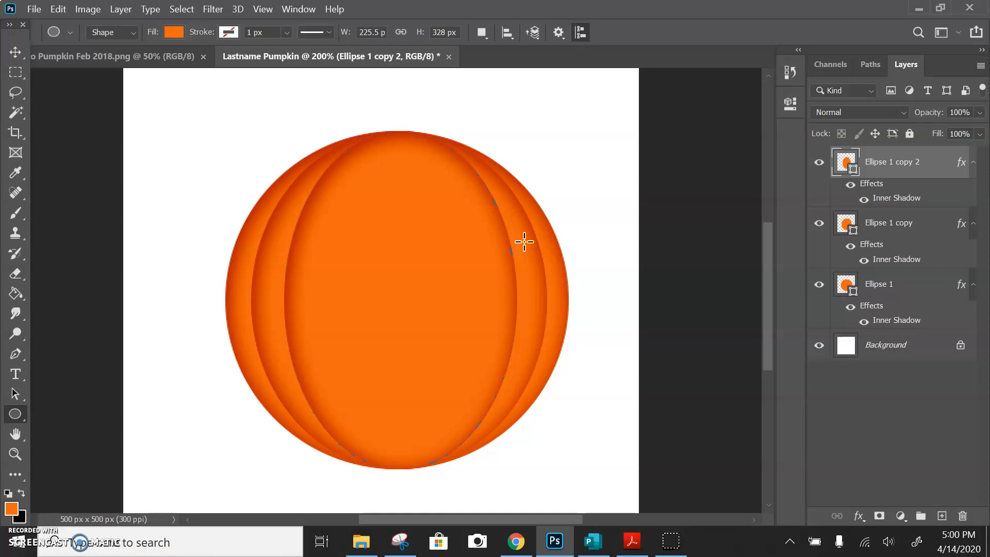
Duplicate the Ellipse 1 copy 2 layer within the same document, keeping the suggested name
right_click(910, 160)
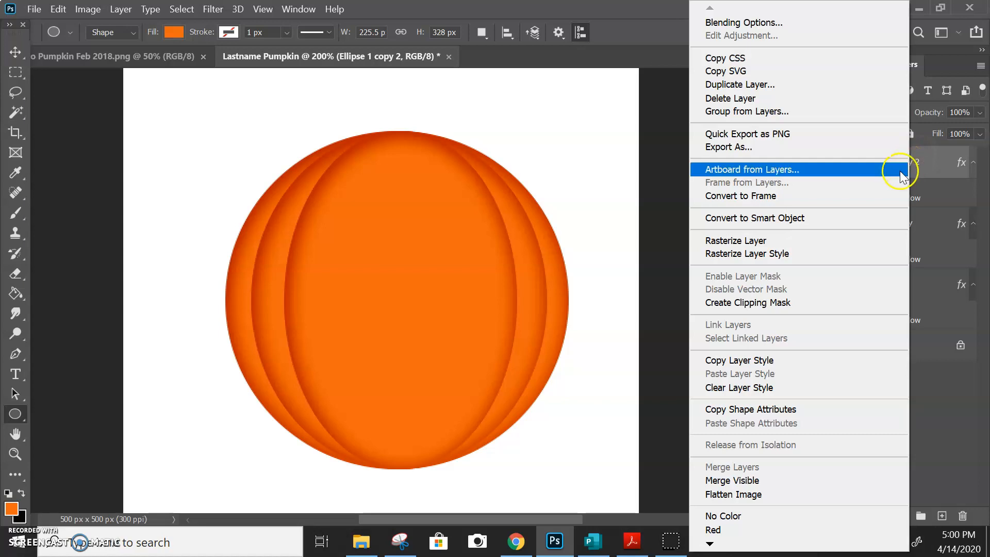
click(765, 85)
click(615, 136)
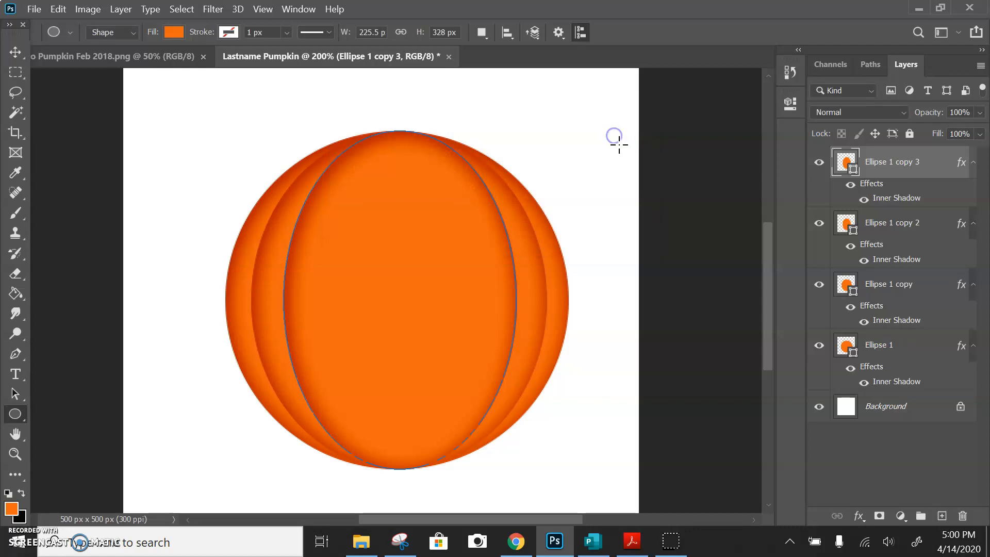
Narrow Ellipse 1 copy 3 from both sides to about 45% width at full height, forming the pumpkin's central segment
click(927, 166)
key(ctrl+t)
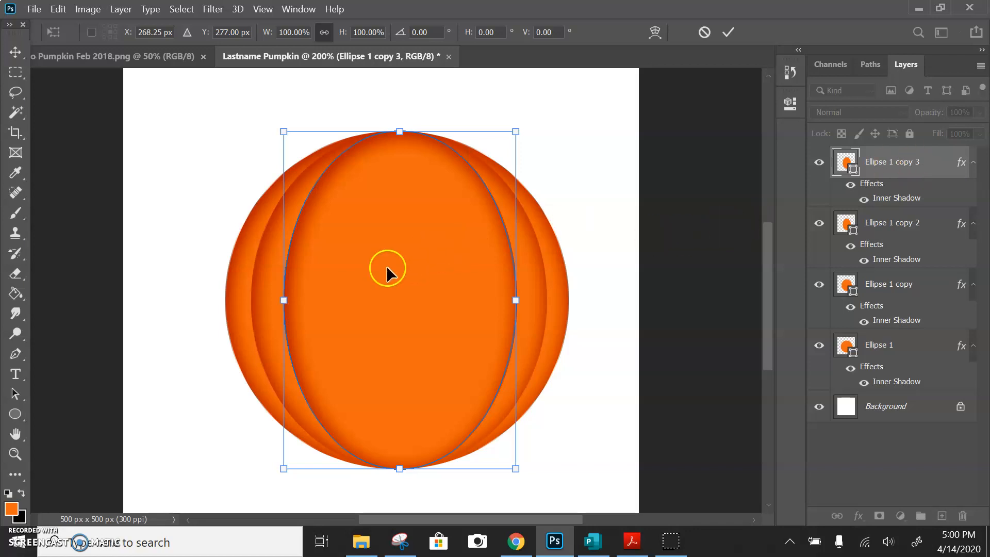
drag(284, 298, 332, 299)
click(515, 300)
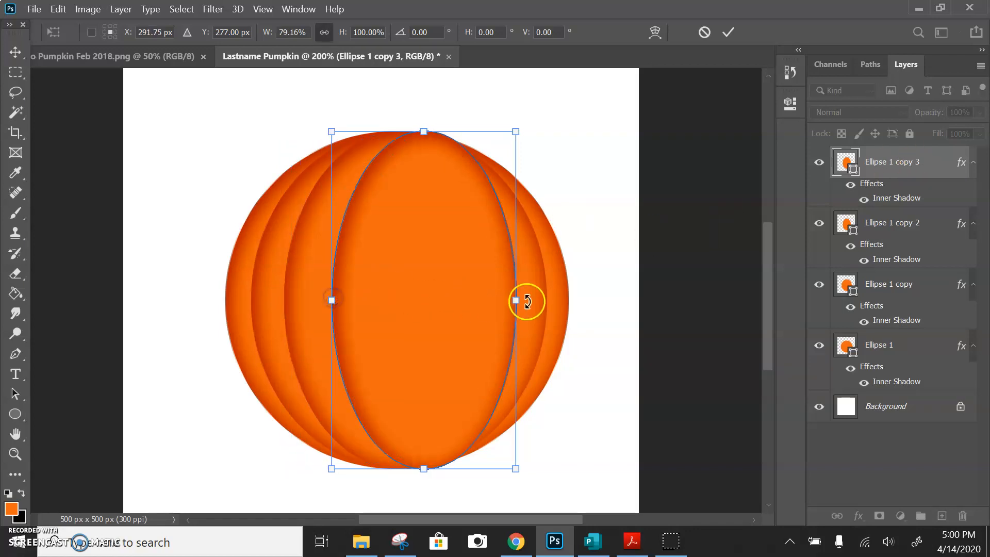
drag(516, 301, 461, 296)
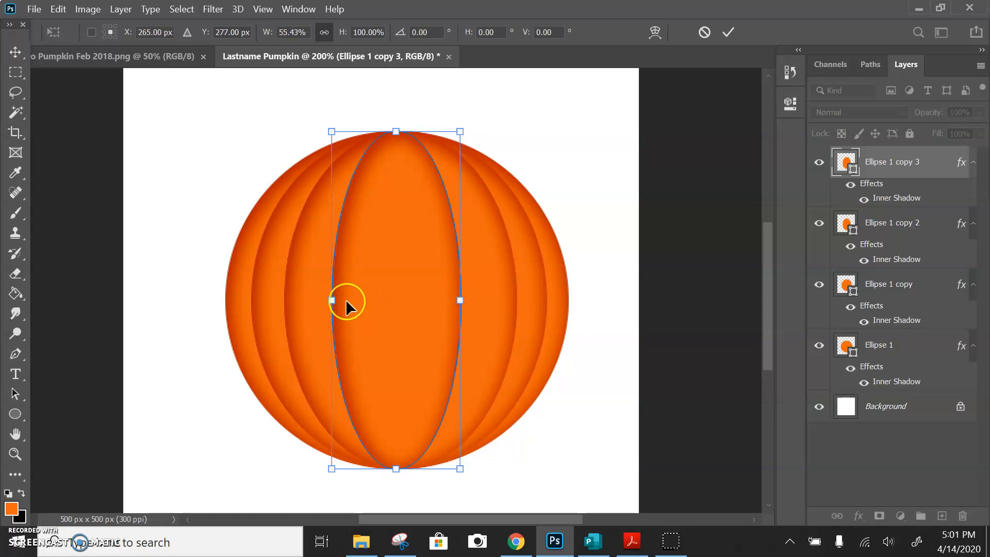
drag(330, 299, 341, 301)
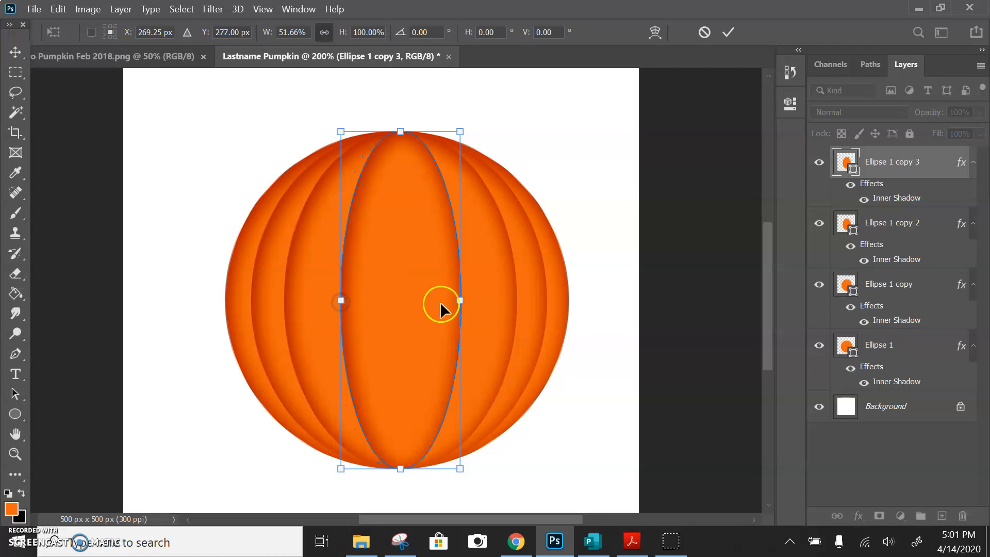
drag(460, 300, 454, 301)
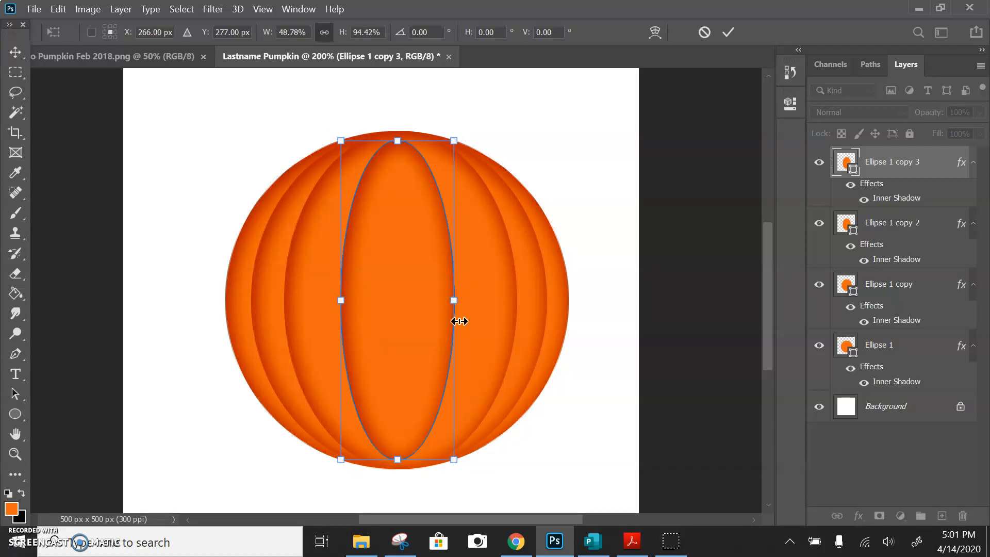
key(ctrl+z)
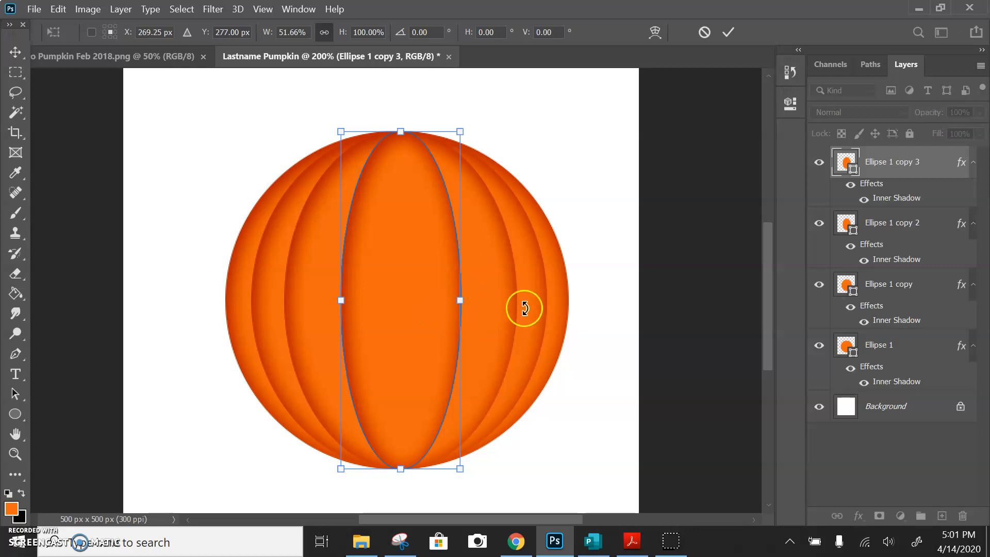
drag(456, 301, 454, 300)
drag(341, 300, 350, 300)
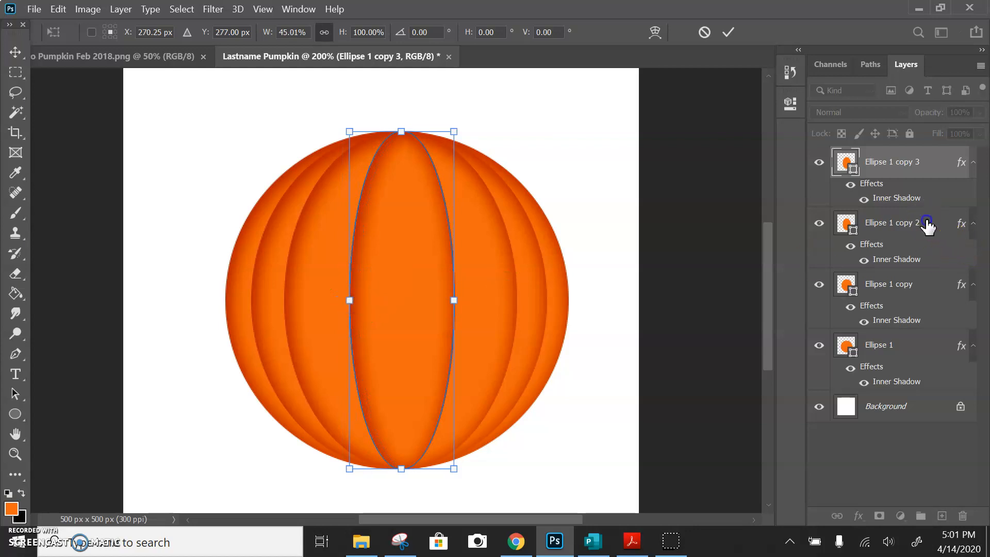
Rescale Ellipse 1 copy 2 to about 89% width at full height, evening out the segments around the central one, and apply it
click(926, 224)
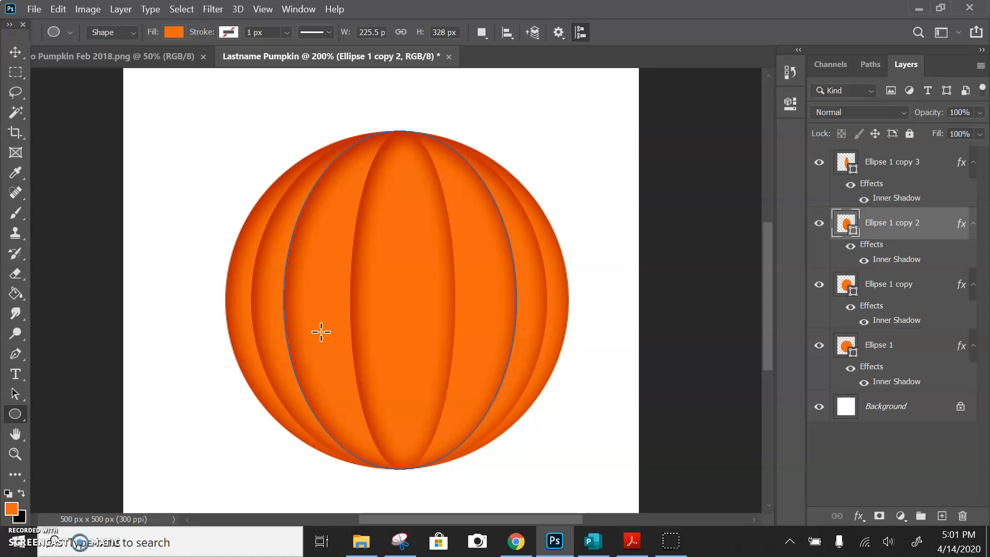
key(ctrl+t)
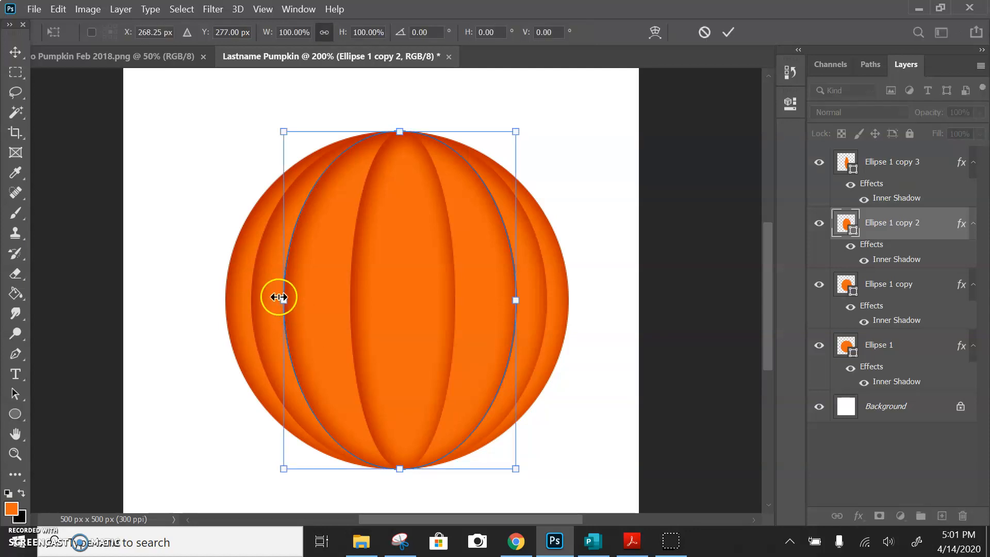
drag(283, 300, 305, 308)
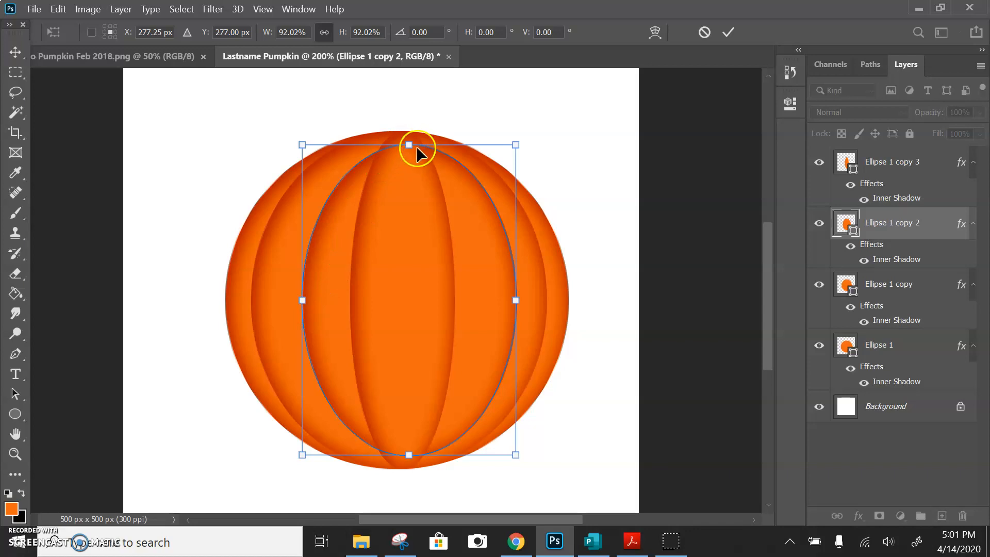
drag(369, 129, 408, 131)
drag(411, 456, 411, 466)
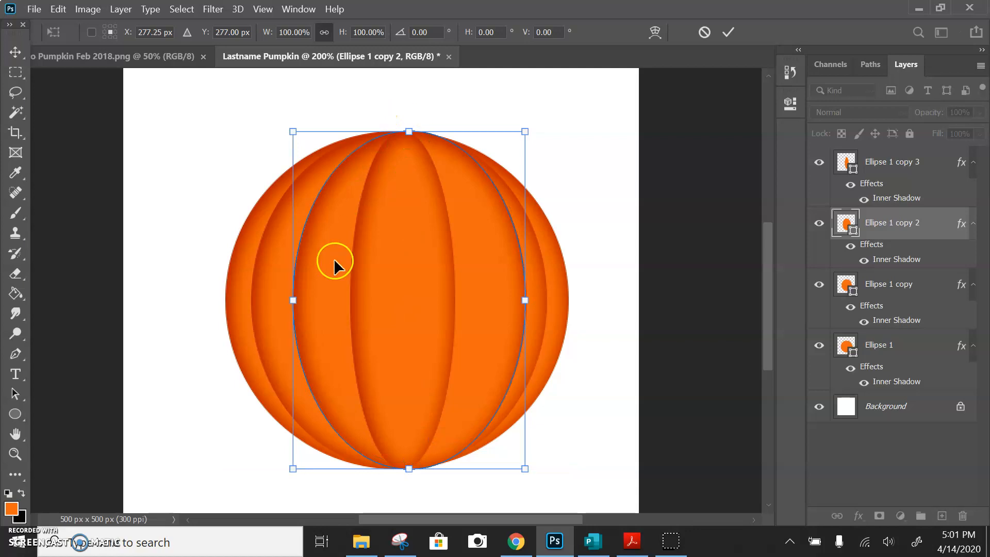
drag(525, 300, 509, 300)
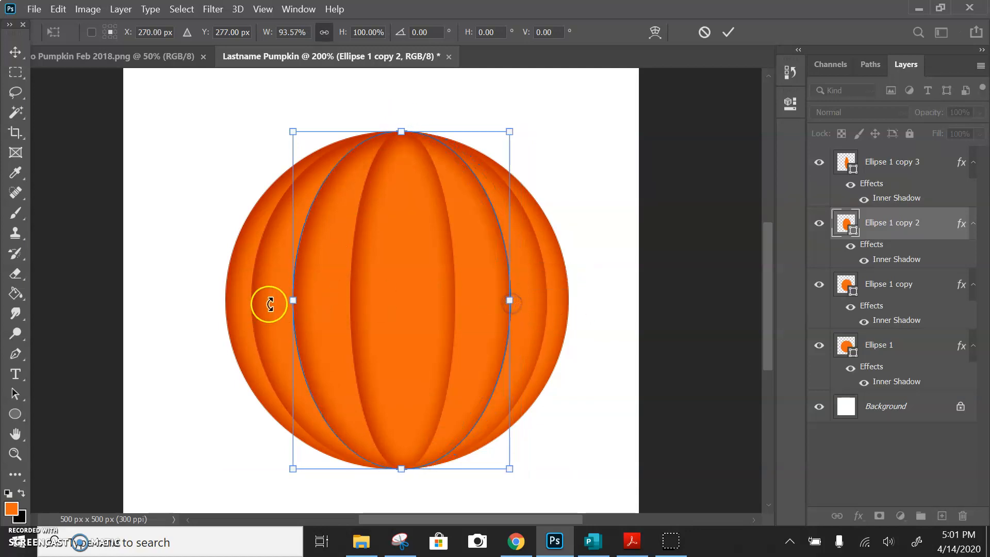
drag(293, 300, 302, 300)
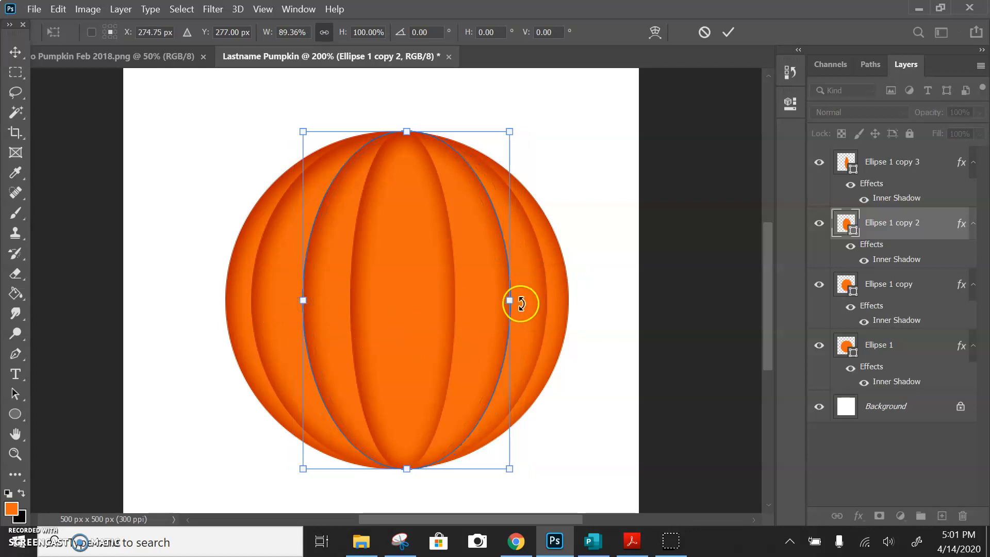
key(Return)
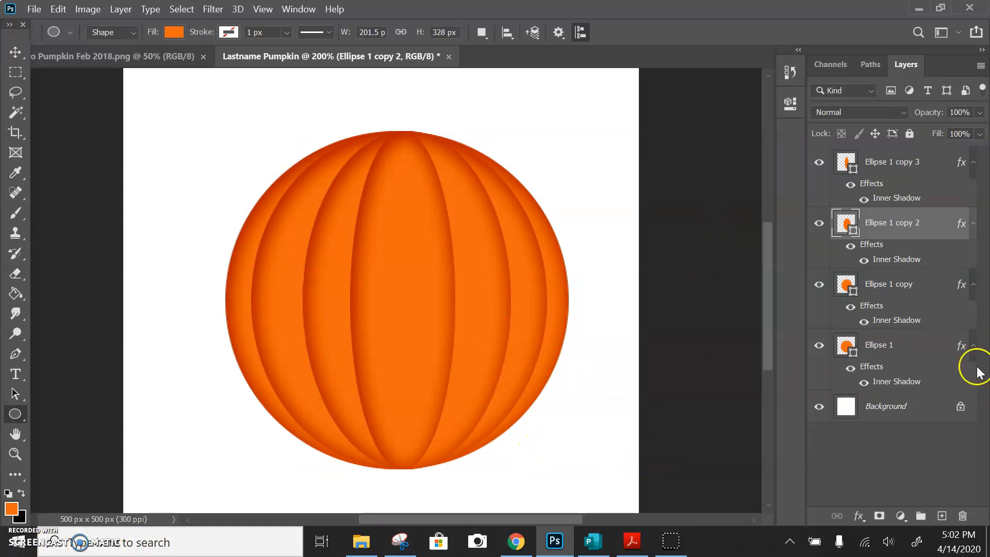
With the Horizontal Type tool, draw 72 pt Myriad Pro text boxes in the white area above and left of the pumpkin
click(891, 163)
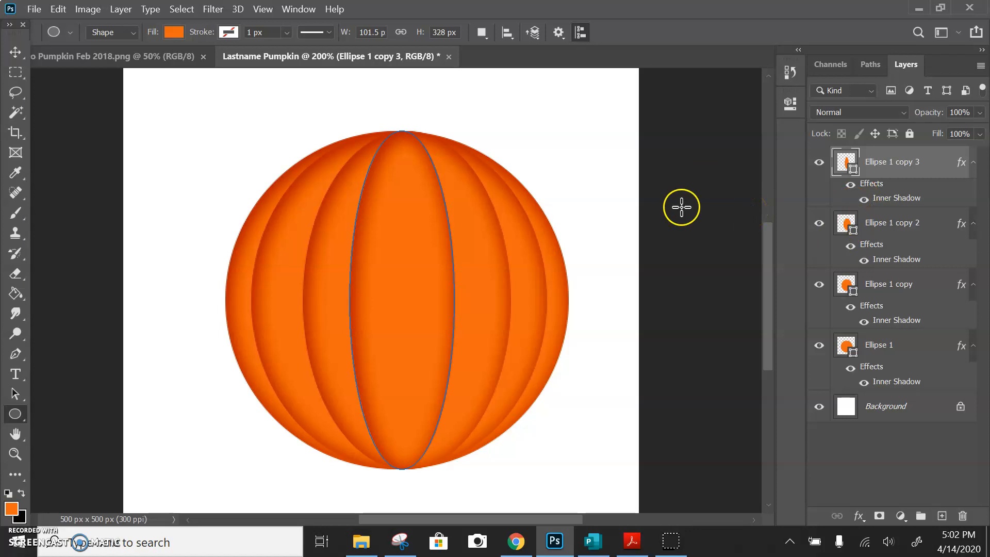
click(669, 160)
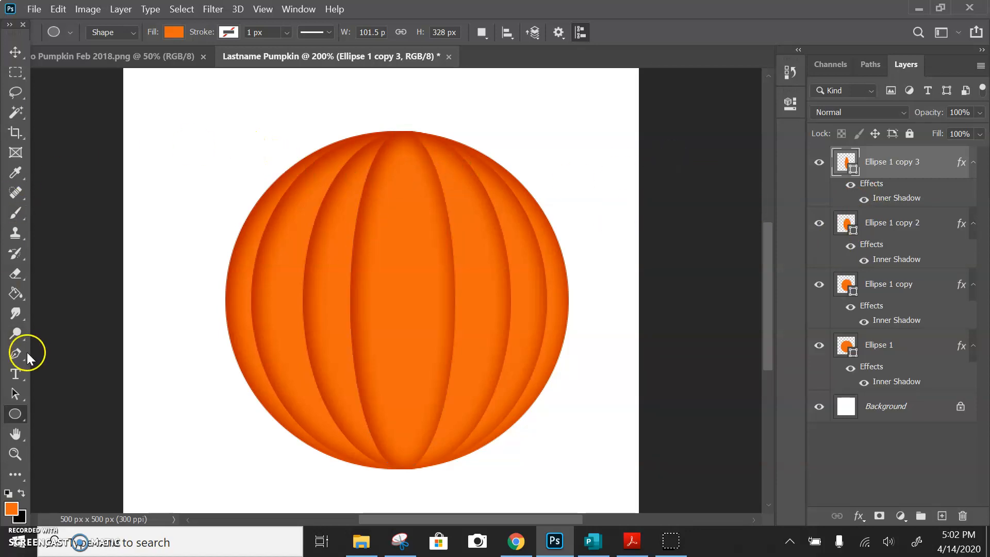
click(23, 377)
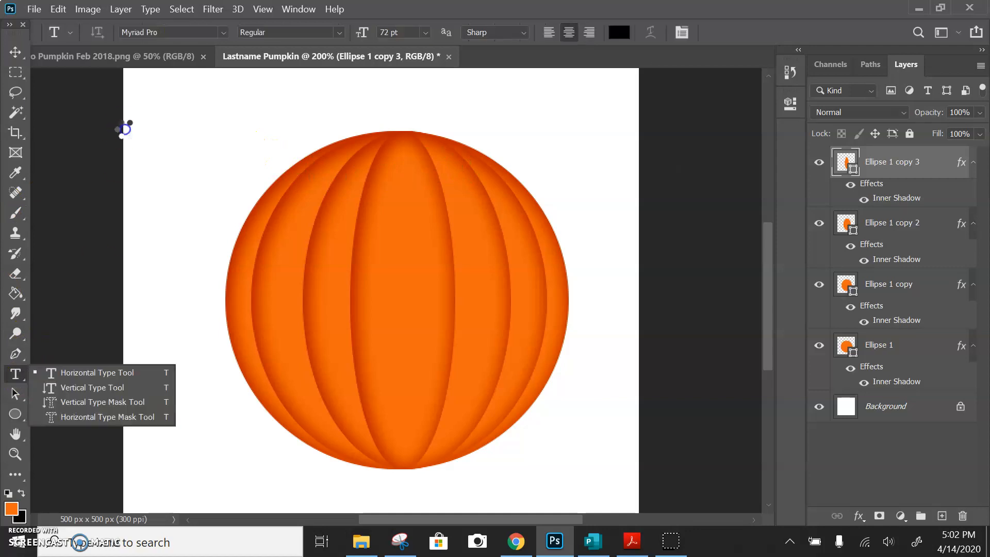
click(102, 376)
drag(148, 95, 294, 130)
click(207, 118)
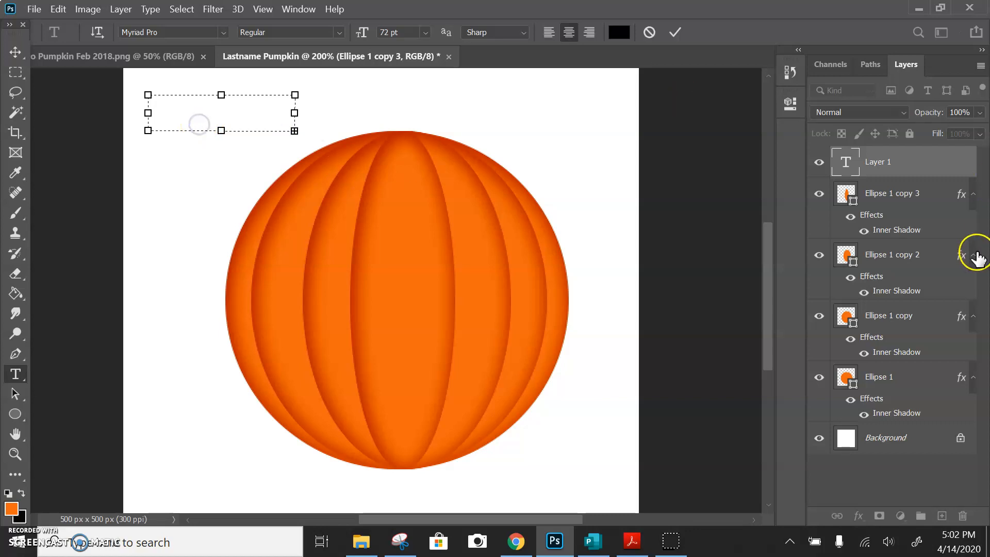
click(563, 150)
drag(149, 102, 251, 141)
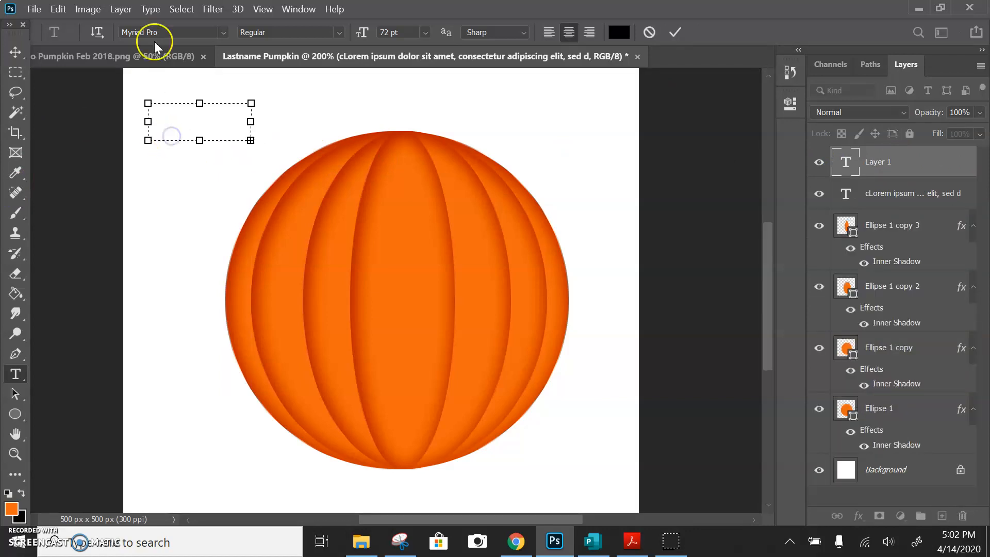
click(58, 9)
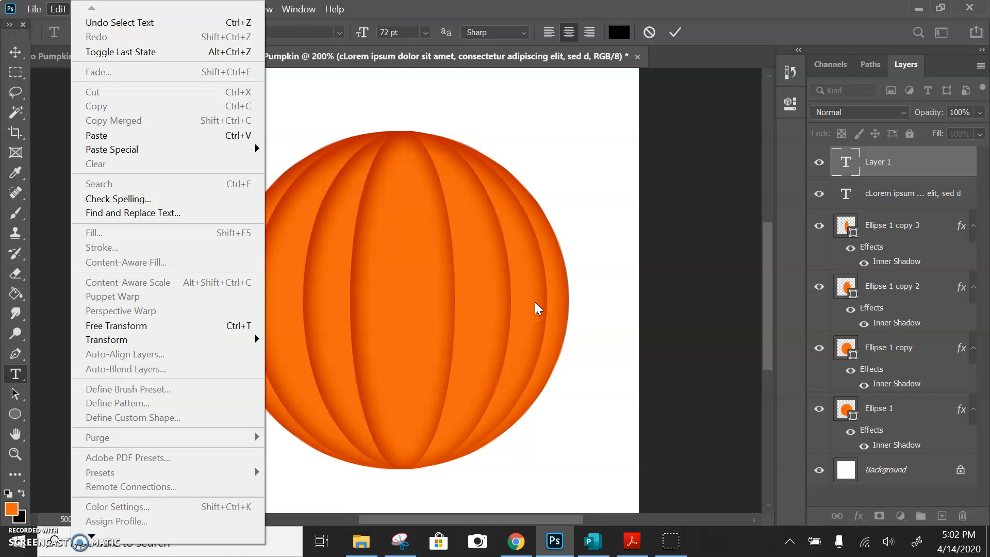
click(300, 8)
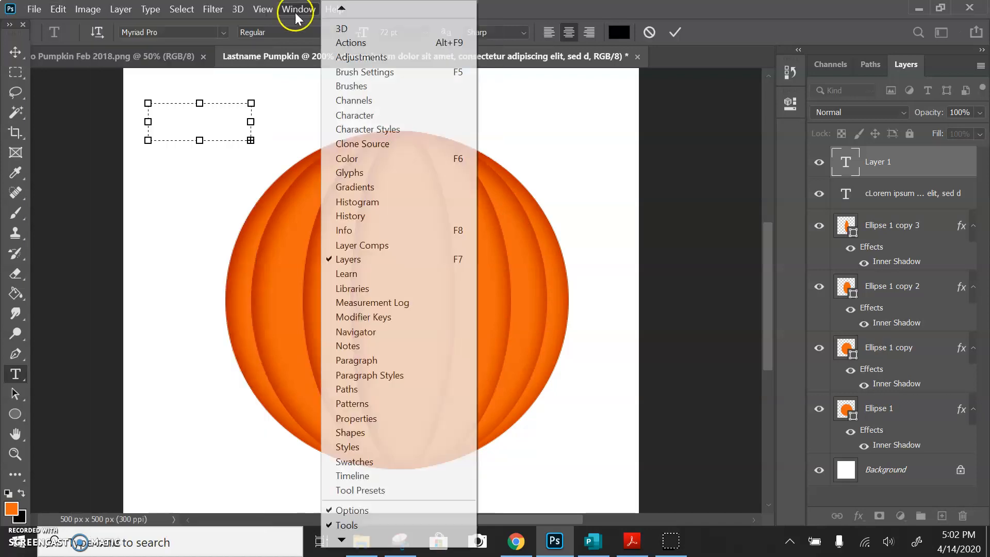
click(910, 161)
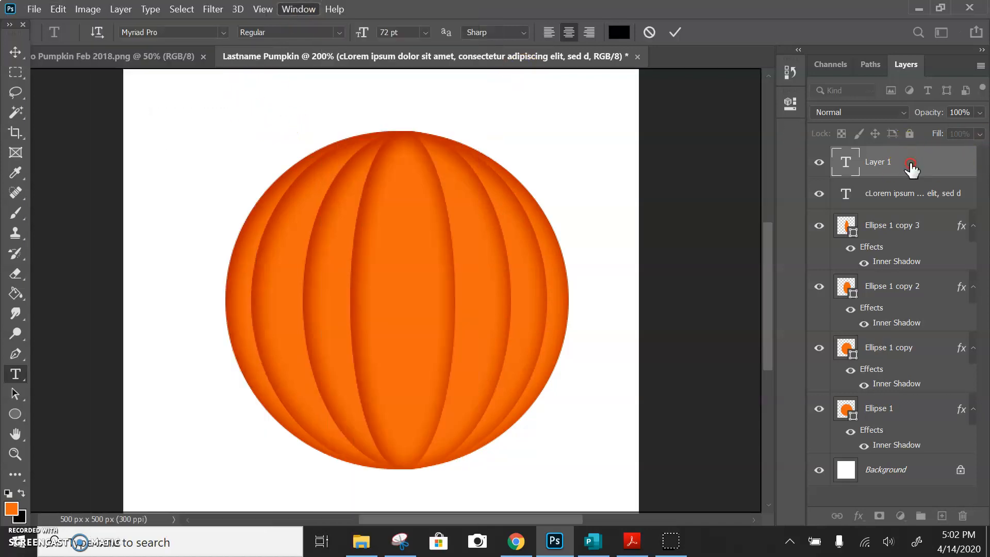